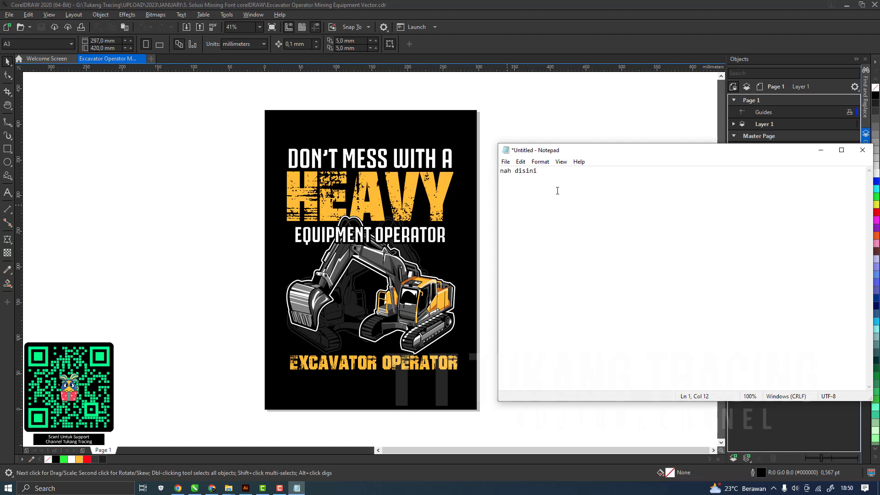
# Continue the note with "aku contohkan ada satu desain yang ada teksnya, berikut solusi agar teks atau font tidak missing ketika desain dibuka pada komputer lain"
pyautogui.write('aku contohkan ada satu desain yang ada ')
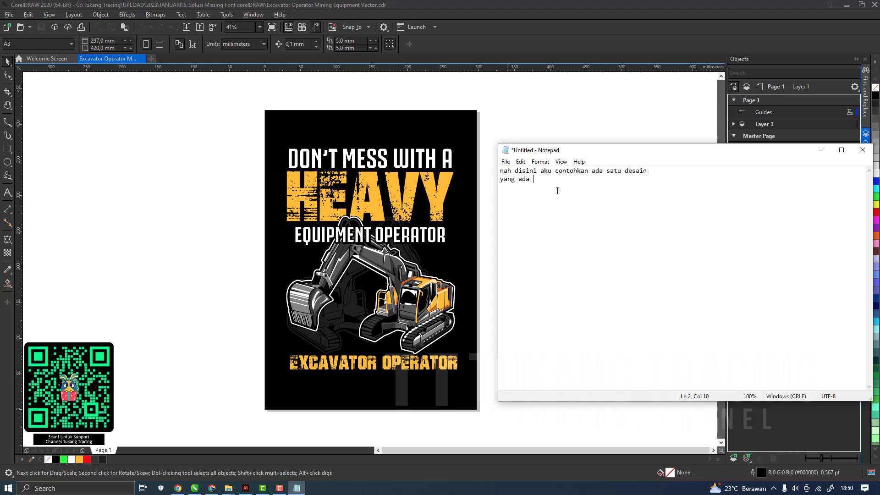
pyautogui.write('teksnya, berikut solusi agar teks a')
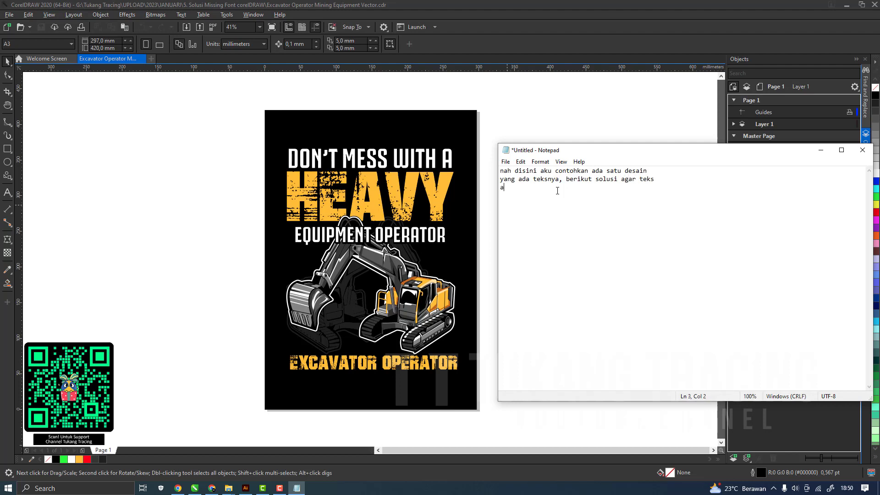
pyautogui.write('tau font tidak missing ketika desain di')
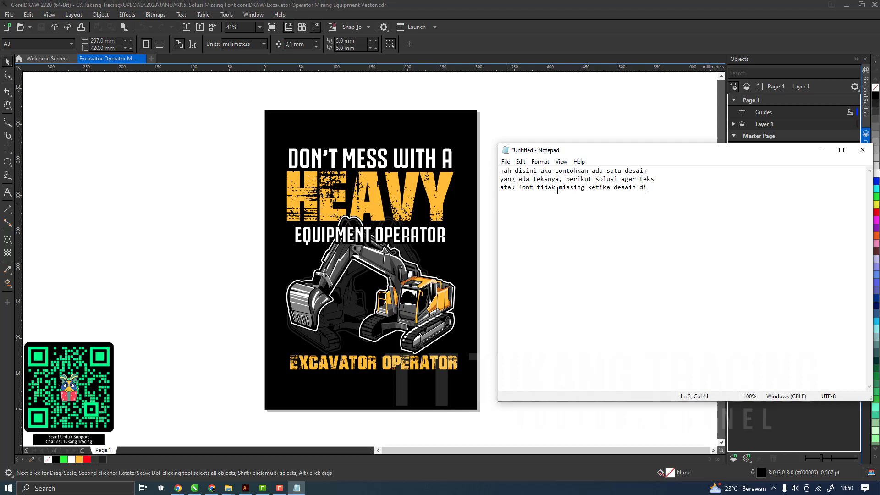
pyautogui.write('buka')
pyautogui.press('Return')
pyautogui.write('pada komputer lain')
# Replace the whole note with "cara yang pertama"
pyautogui.hotkey('ctrl', 'a')
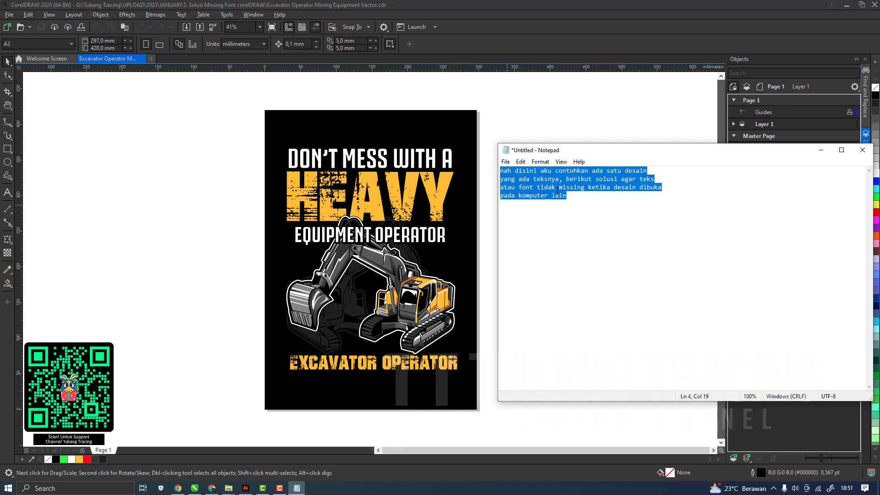
pyautogui.write('cara yang')
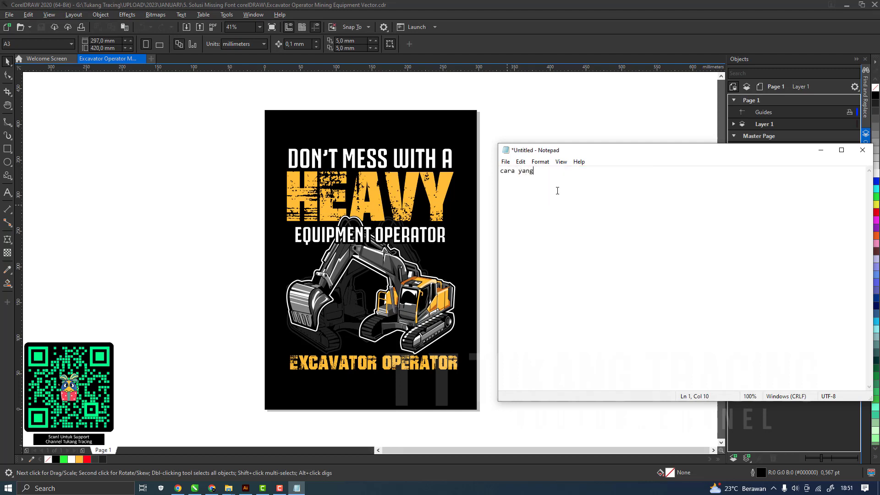
pyautogui.write(' pertama')
pyautogui.click(490, 175)
pyautogui.click(395, 204)
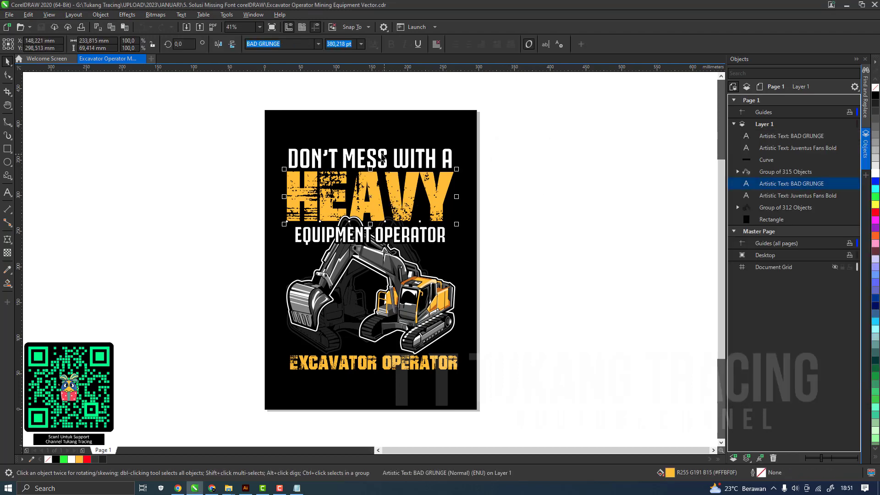
pyautogui.hotkey('ctrl', 'z')
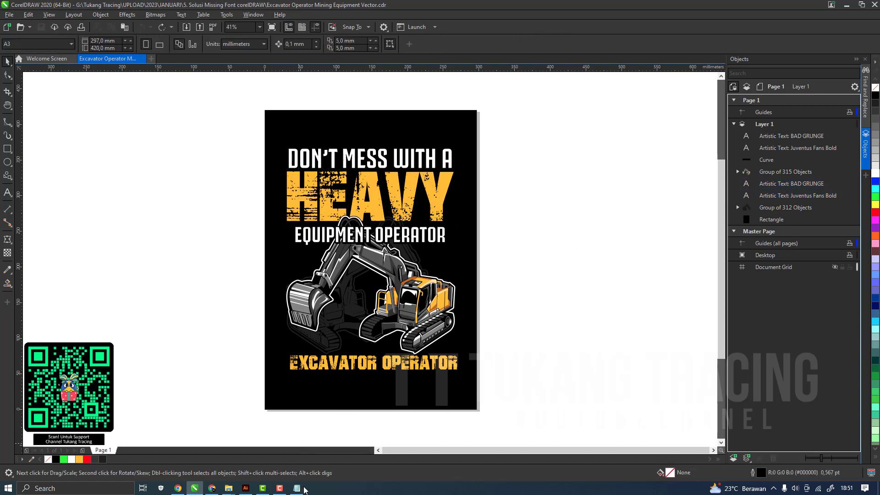
# Switch to Notepad and replace the note with "keseluruhan teks di convert"
pyautogui.click(304, 489)
pyautogui.hotkey('ctrl', 'a')
pyautogui.write('kes')
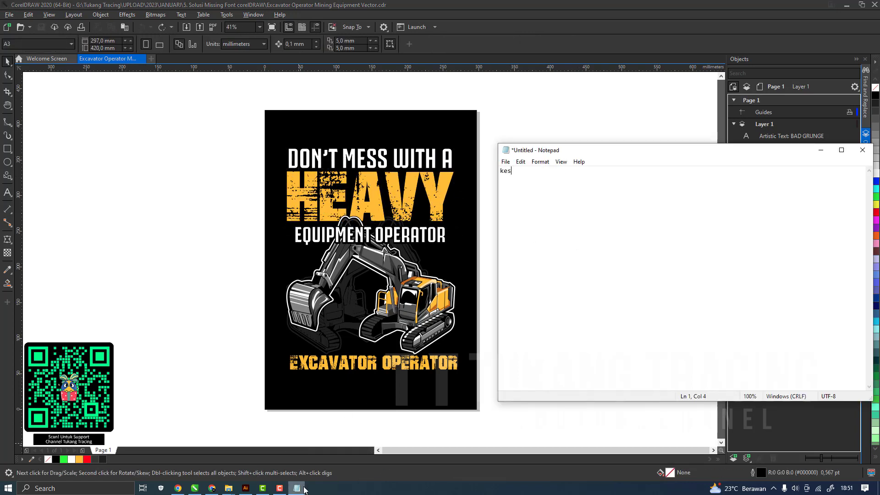
pyautogui.write('eluruhan')
pyautogui.write(' teks di convert ')
# Add "hanya saja dengan cara ini nanti nya teks tidak dapat di edit kembali" to the note, and clear it all
pyautogui.write('hanya saja')
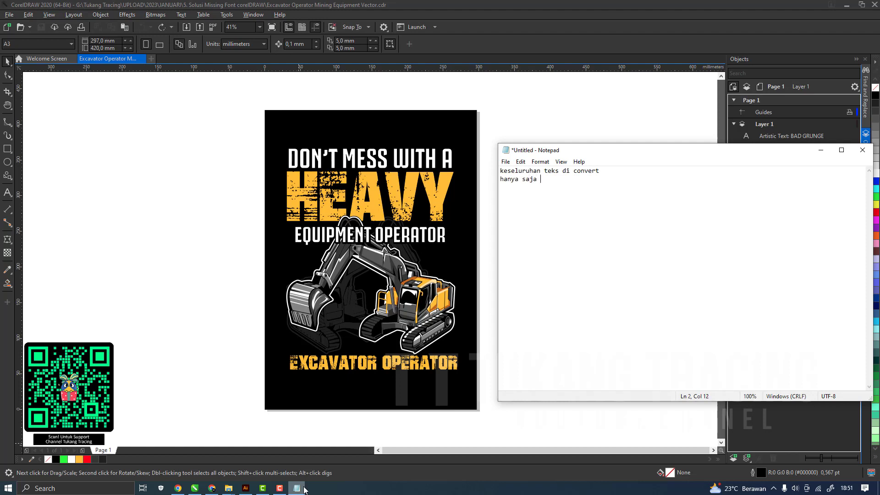
pyautogui.write(' dengan ca')
pyautogui.write('ra ini nant')
pyautogui.write('i nya desa')
pyautogui.press('BackSpace')
pyautogui.press('BackSpace')
pyautogui.press('BackSpace')
pyautogui.write('ekdtdia')
pyautogui.press('BackSpace')
pyautogui.press('BackSpace')
pyautogui.press('BackSpace')
pyautogui.write('idak ')
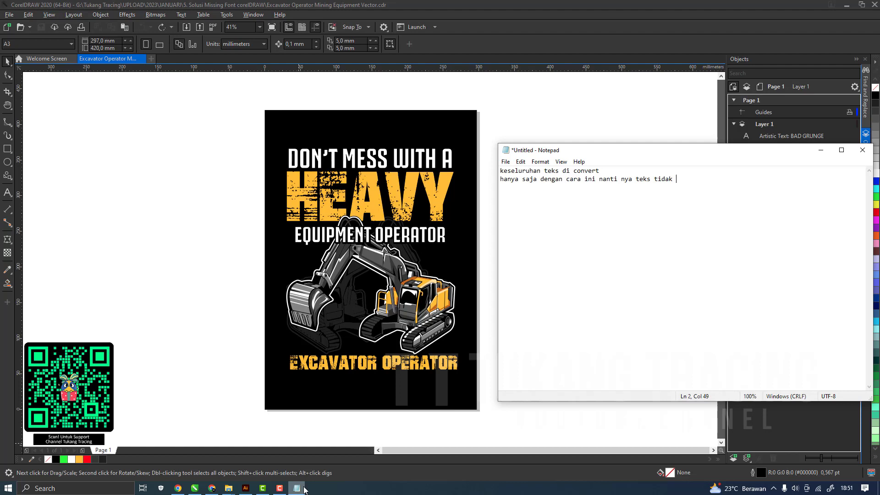
pyautogui.write('dapat')
pyautogui.press('Return')
pyautogui.write('di edit kembali')
pyautogui.hotkey('ctrl', 'a')
pyautogui.press('BackSpace')
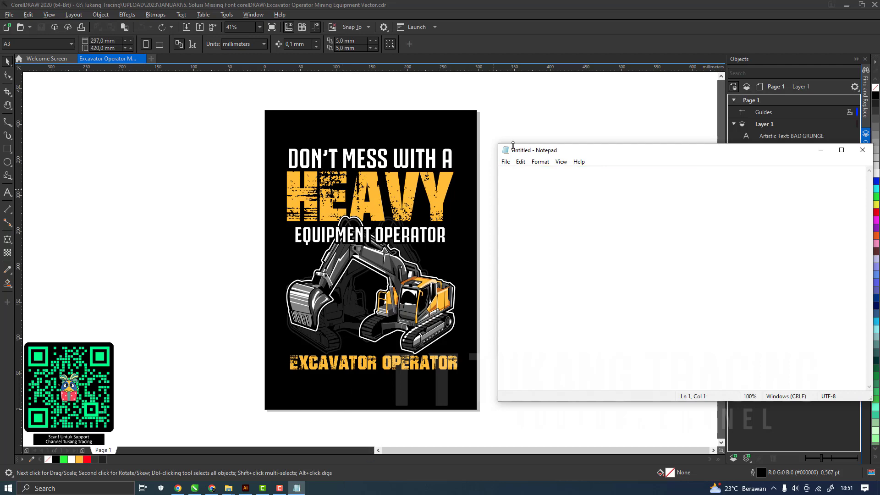
# Switch to CorelDRAW, select all four artistic text objects on Layer 1 and convert them to curves
pyautogui.click(585, 137)
pyautogui.click(779, 137)
pyautogui.keyDown('shift'); pyautogui.click(777, 148); pyautogui.keyUp('shift')
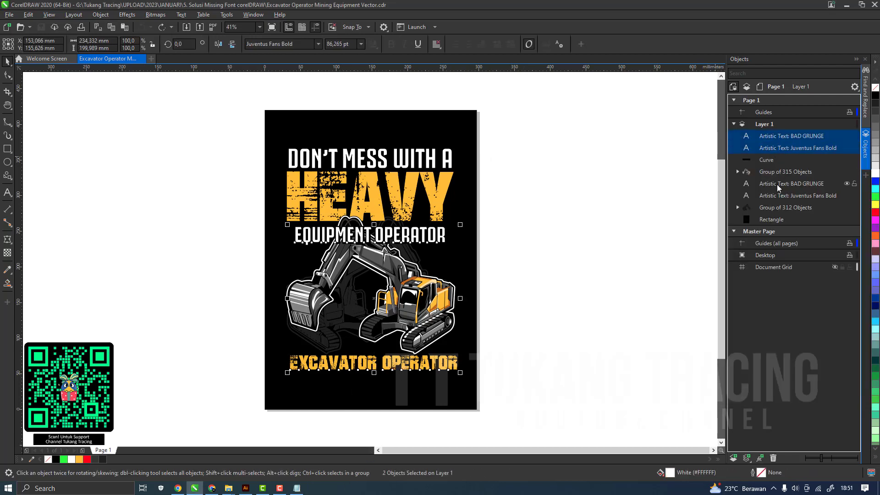
pyautogui.keyDown('ctrl'); pyautogui.click(777, 184); pyautogui.keyUp('ctrl')
pyautogui.keyDown('ctrl'); pyautogui.click(779, 195); pyautogui.keyUp('ctrl')
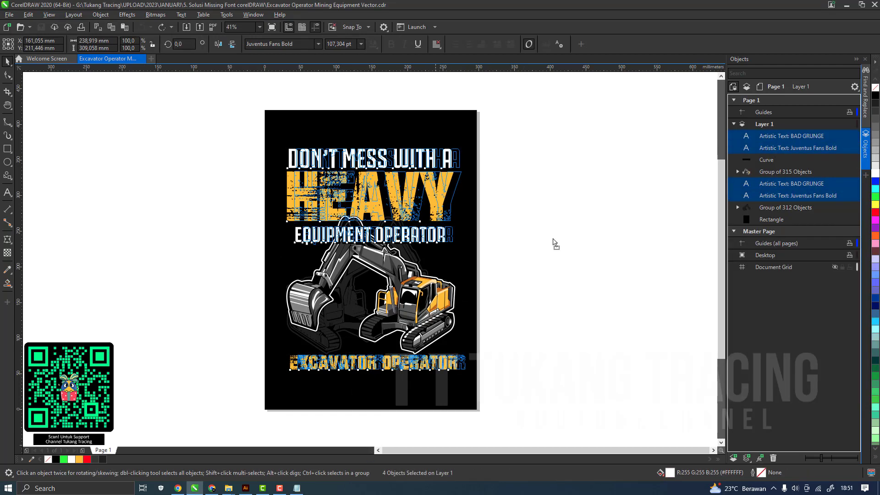
pyautogui.moveTo(553, 241); pyautogui.dragTo(376, 212)
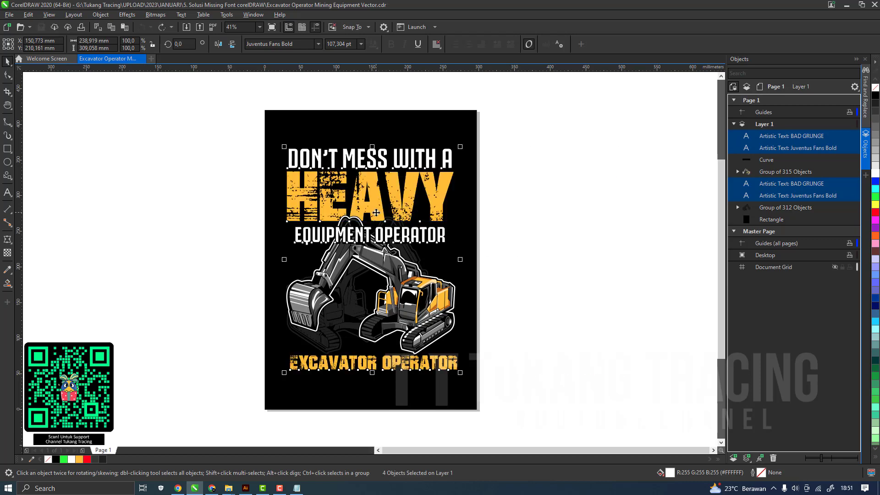
pyautogui.rightClick(376, 213)
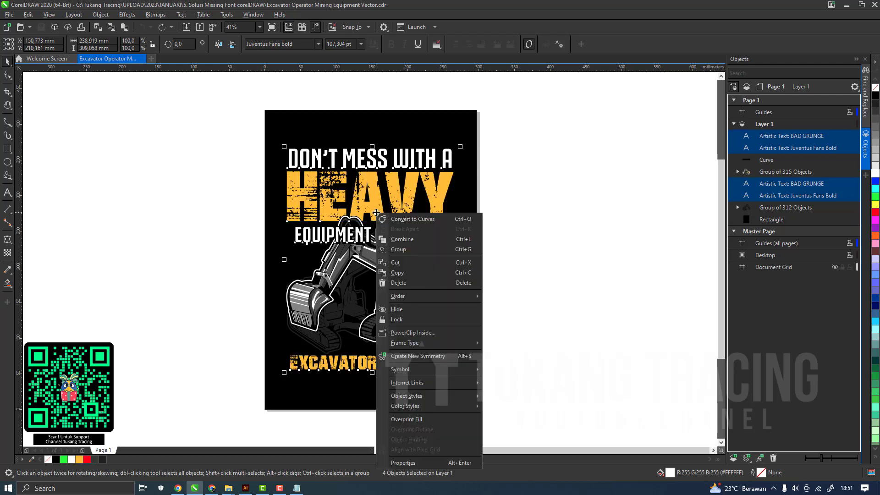
pyautogui.click(428, 221)
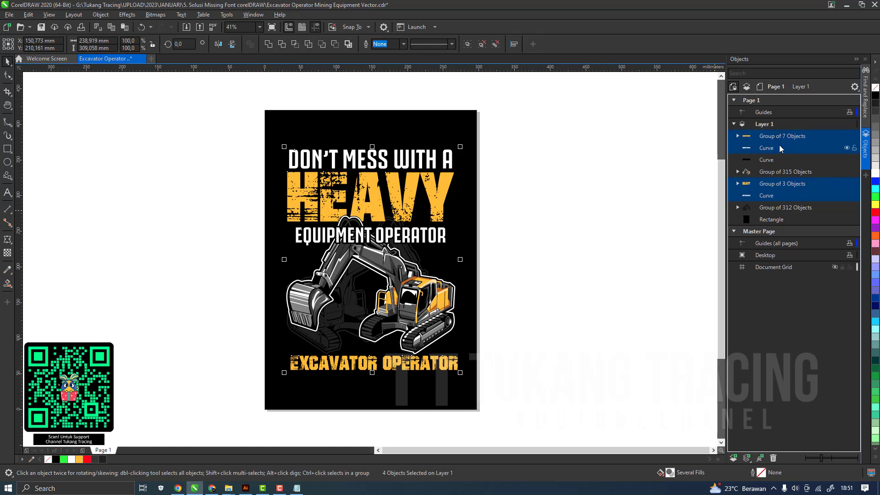
pyautogui.click(575, 205)
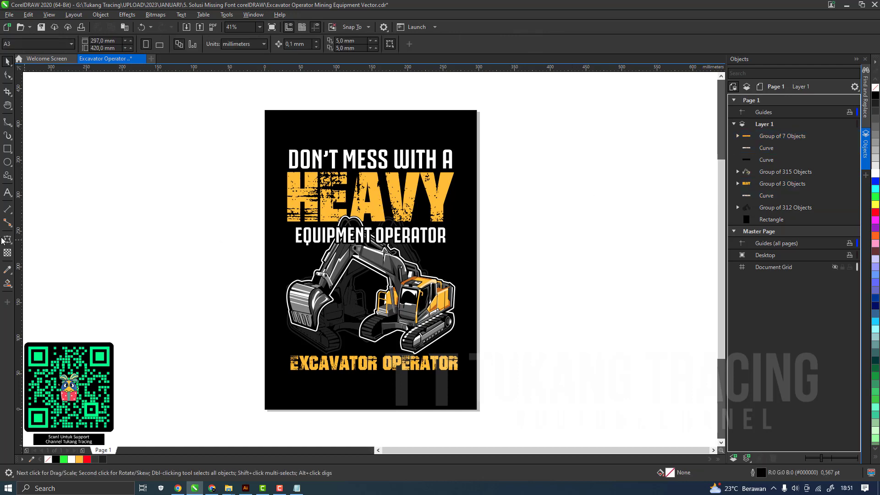
# Check with the Text tool whether the converted lettering is still editable, and select the "DON'T MESS WITH A" curve
pyautogui.click(7, 193)
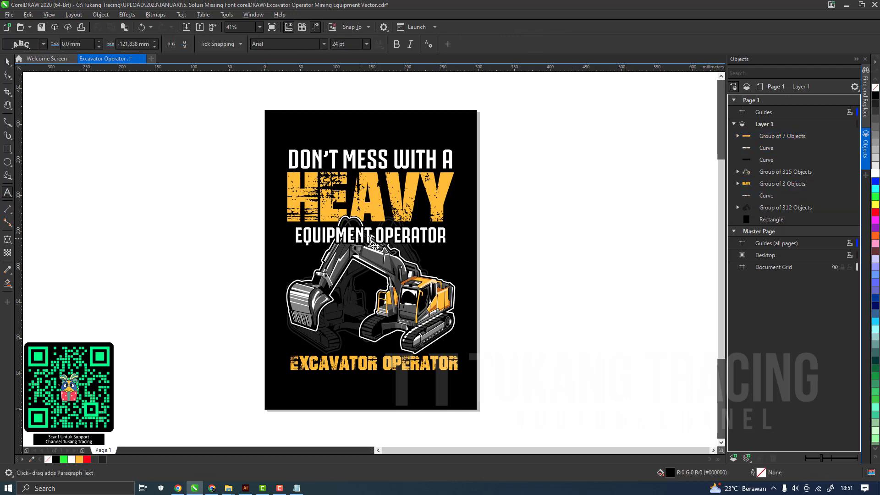
pyautogui.hotkey('ctrl', 'space')
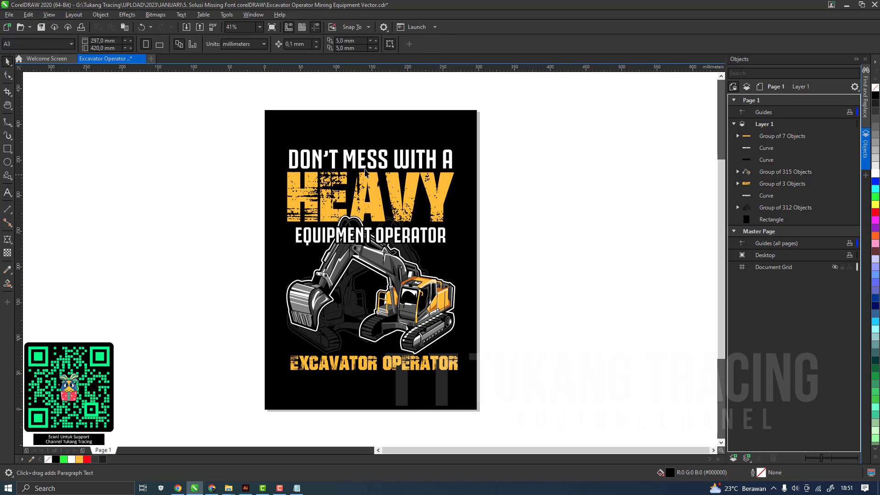
pyautogui.click(365, 170)
# Switch to Notepad and write "nah dengan cara ini desain kalian aman font tidak akan rusak atau berubah" on two lines
pyautogui.click(295, 488)
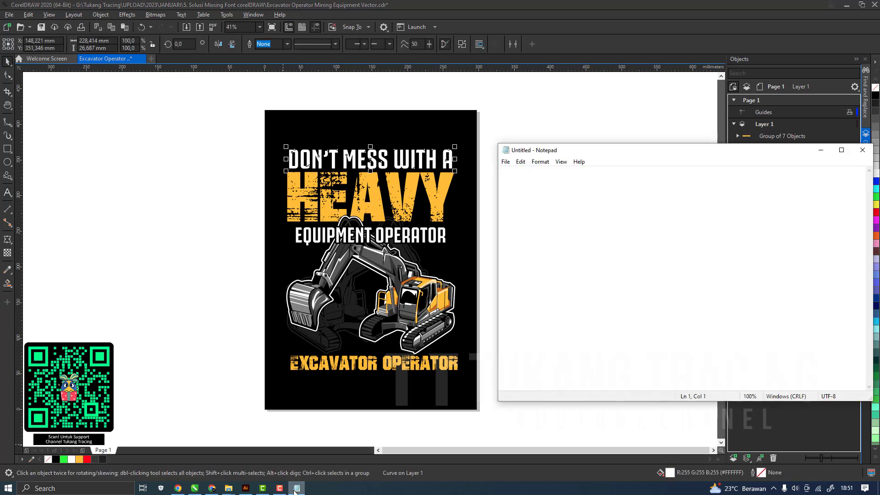
pyautogui.write('nah dengan cara ini de')
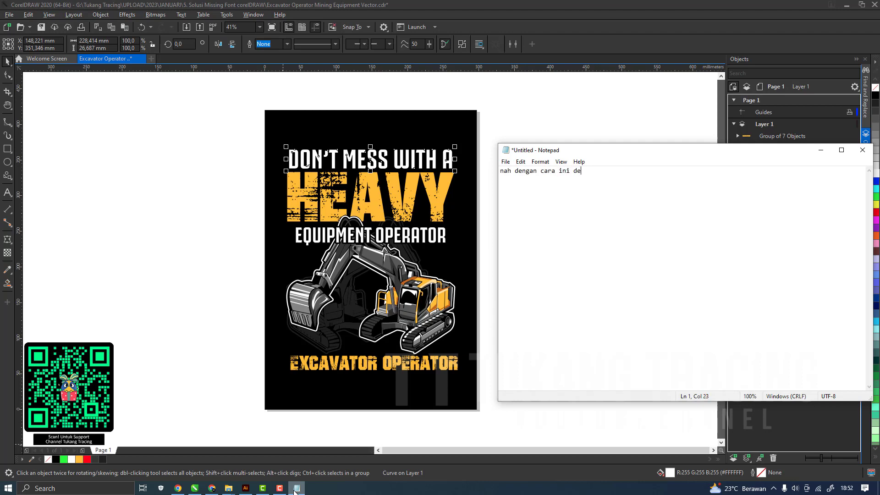
pyautogui.write('sain kalian aman')
pyautogui.press('Return')
pyautogui.write('font tidak ak')
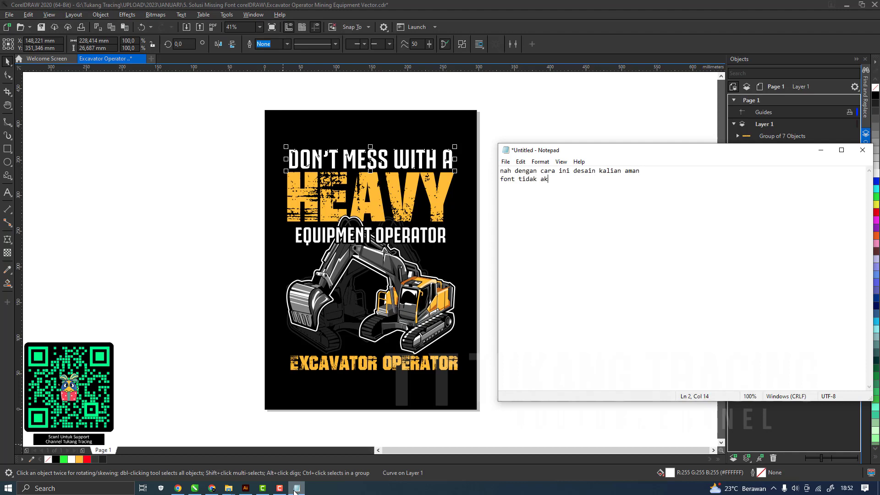
pyautogui.write('an rusak ata')
pyautogui.write('u berubah ')
# Add the line "namun kekurangannya adalah teks tidak bisa diubah" to the note
pyautogui.write('namun kekuranga')
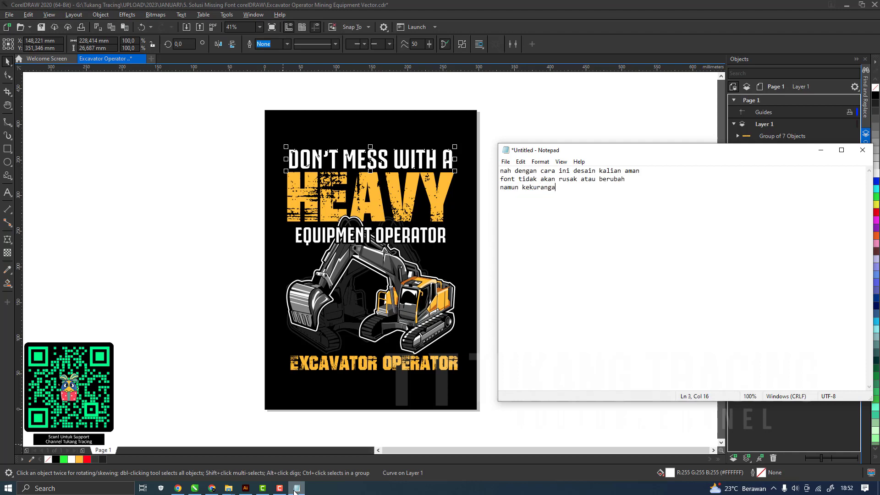
pyautogui.write('nnya ada')
pyautogui.press('BackSpace')
pyautogui.write('ah teks tidak bisa diubah')
# Replace the note with "cara yg kedua adalah dengan embed font" on two lines
pyautogui.hotkey('ctrl', 'a')
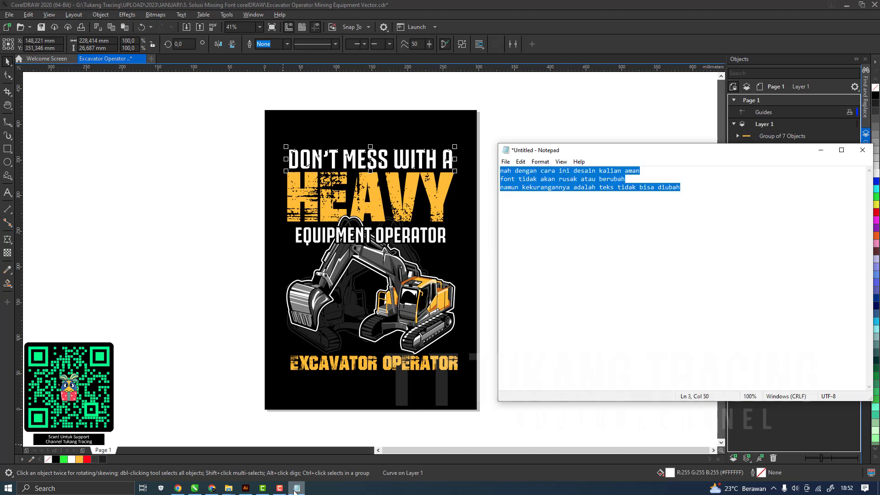
pyautogui.press('BackSpace')
pyautogui.write('cara y')
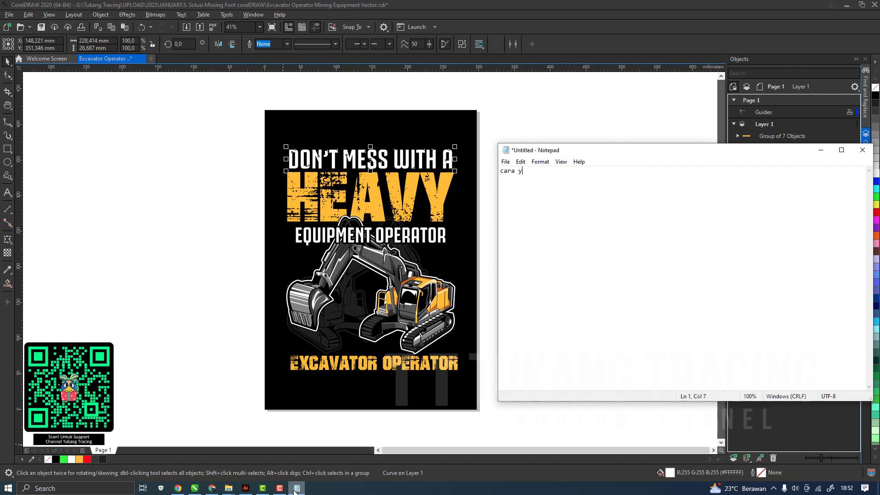
pyautogui.write('g kedua adalah')
pyautogui.press('Return')
pyautogui.write('dengan embed fon')
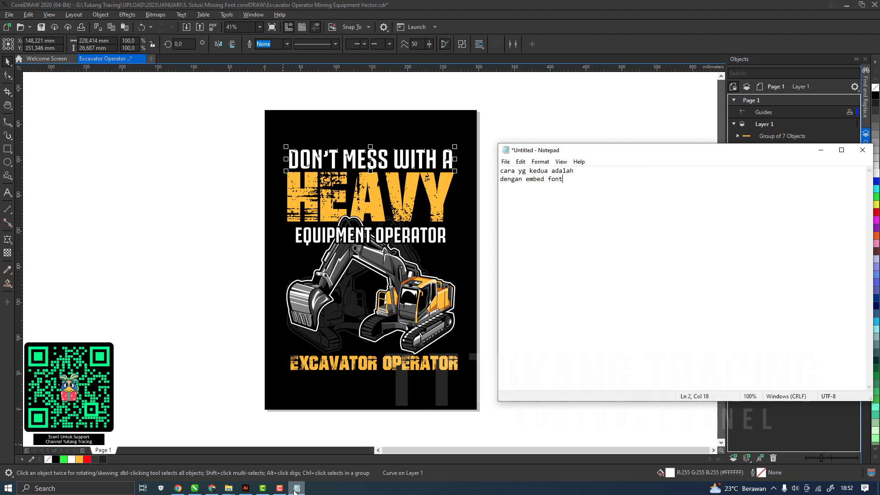
pyautogui.write('t')
# Add the line "cara nya sebagai berikut" to the note, and clear the whole note
pyautogui.press('Return')
pyautogui.write('cara nya sebagai berikut')
pyautogui.hotkey('ctrl', 'a')
pyautogui.press('Delete')
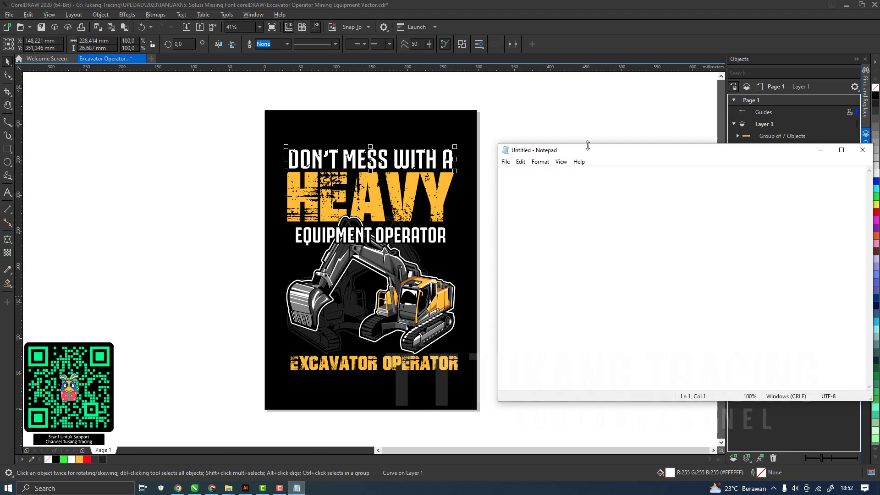
# Switch to CorelDRAW, undo the conversion of the texts to curves and deselect everything
pyautogui.click(597, 121)
pyautogui.hotkey('ctrl', 'z')
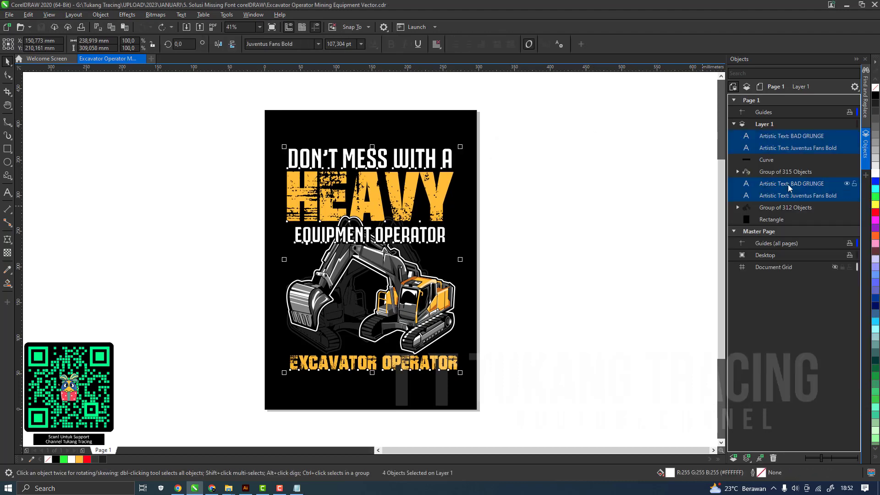
pyautogui.click(522, 250)
# Start saving the drawing under Save As, leave the Embed fonts option enabled and reposition the save dialog
pyautogui.click(8, 16)
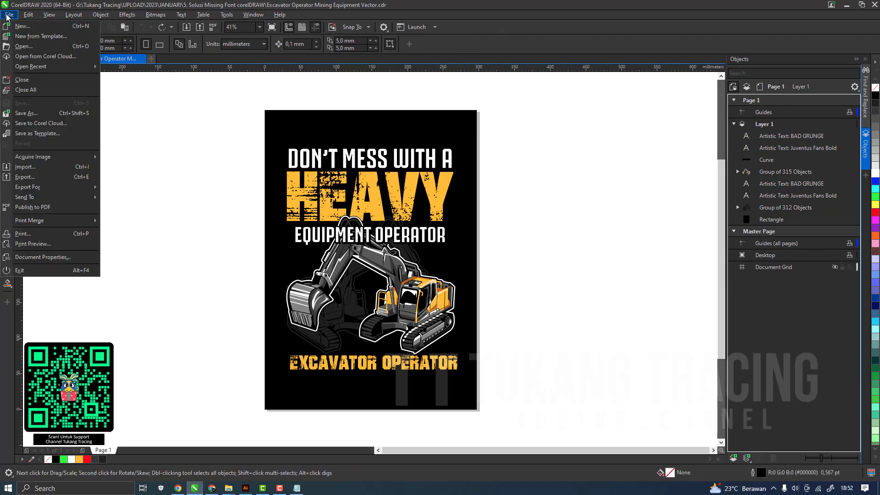
pyautogui.click(40, 115)
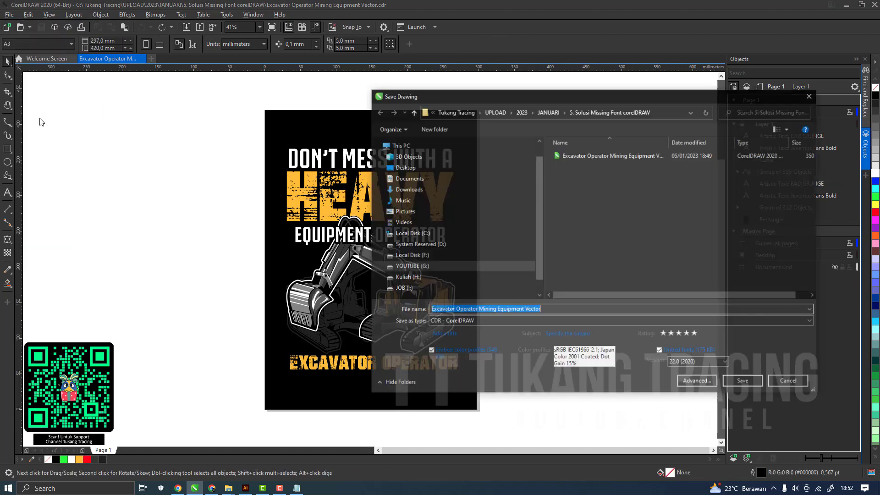
pyautogui.click(693, 353)
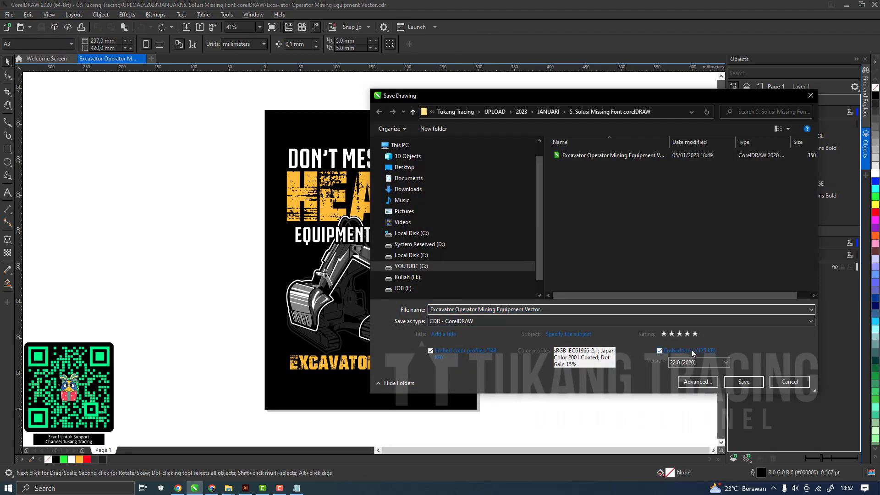
pyautogui.click(691, 353)
pyautogui.moveTo(628, 89); pyautogui.dragTo(552, 75)
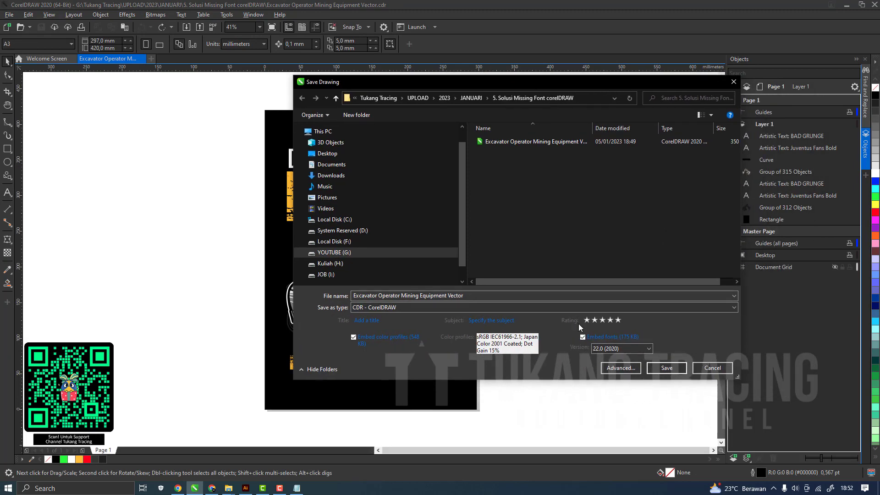
# Switch to Notepad and move its window so that the Embed fonts option of the save dialog is uncovered
pyautogui.click(296, 488)
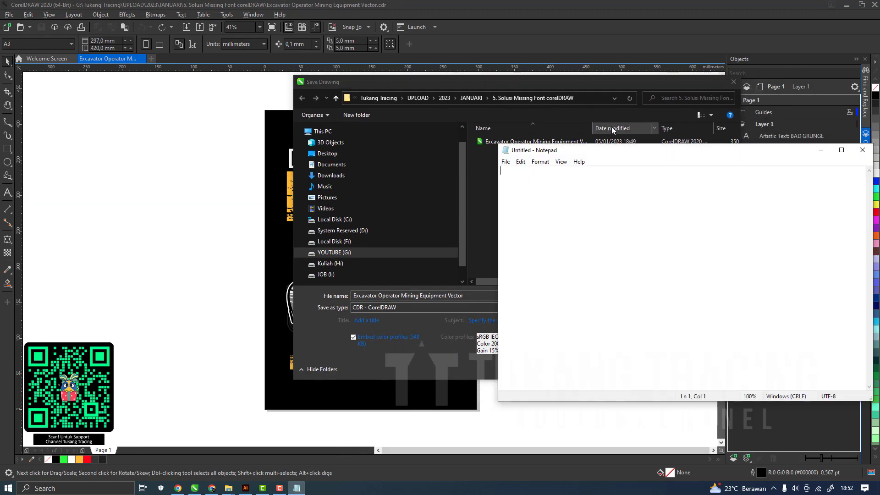
pyautogui.moveTo(609, 150); pyautogui.dragTo(773, 312)
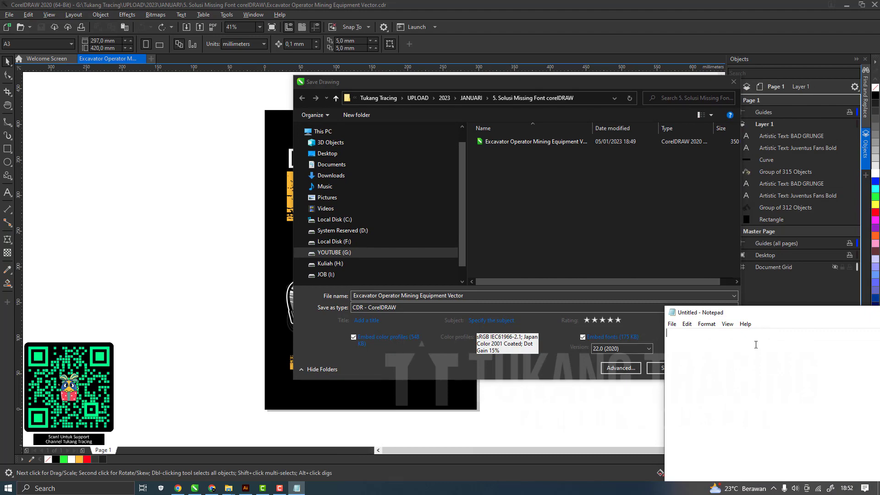
pyautogui.write('pastikan pada saaat')
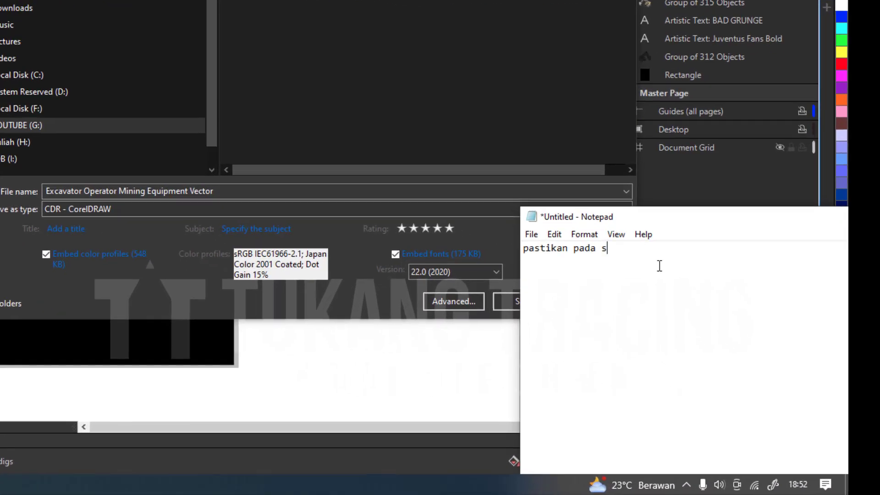
pyautogui.press('BackSpace')
pyautogui.press('BackSpace')
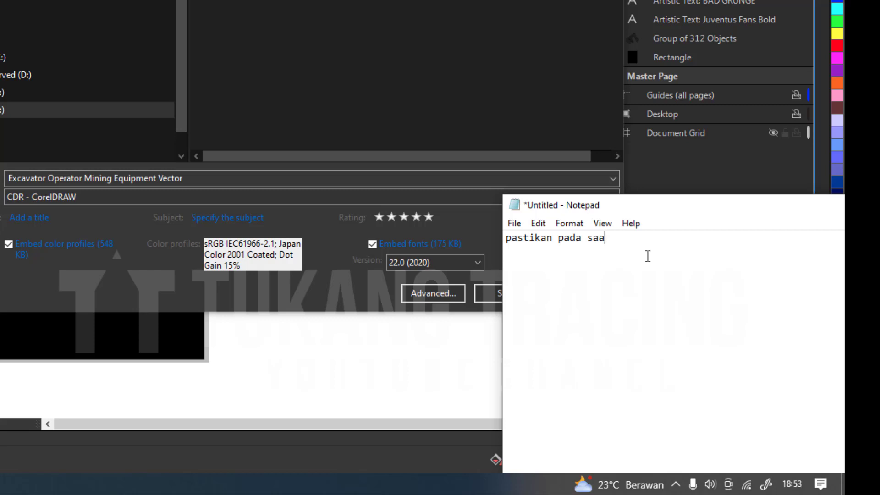
pyautogui.hotkey('ctrl', 'z')
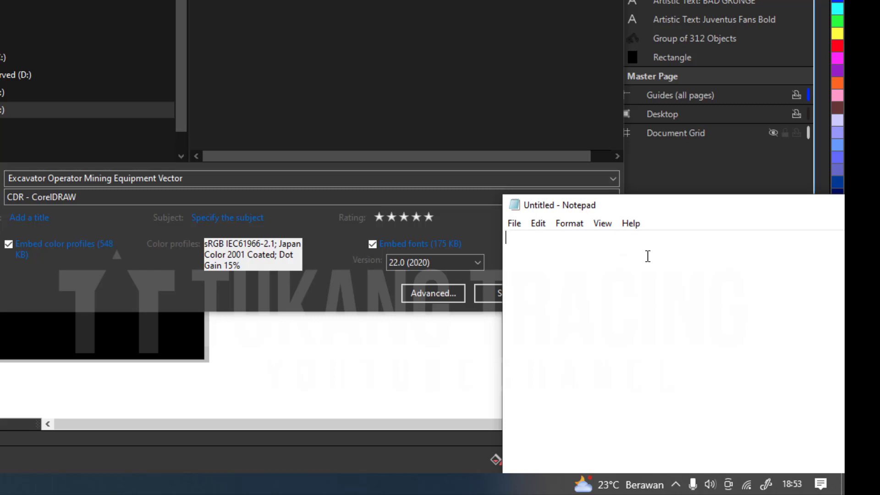
# Write the note "desain yg semula kalian sudah save" with a second line "sekarang save as dan bagian embed fonts"
pyautogui.write('desain yg e')
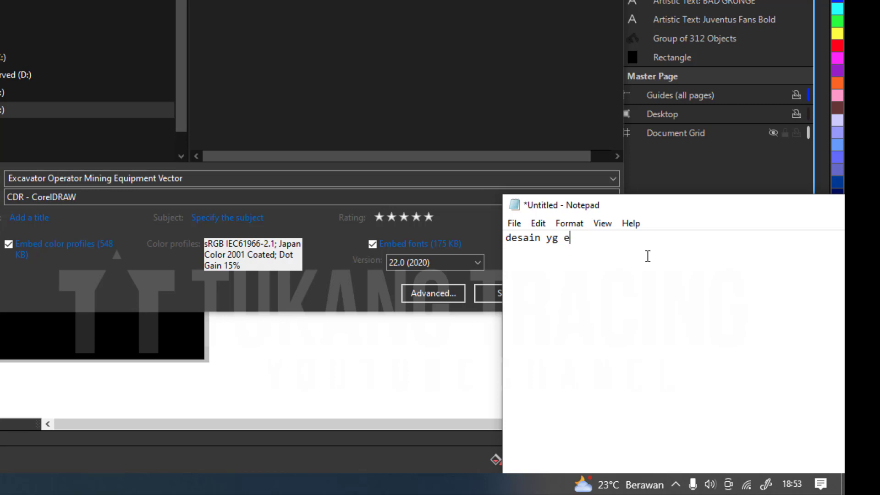
pyautogui.press('BackSpace')
pyautogui.write('semula kalian sudah save')
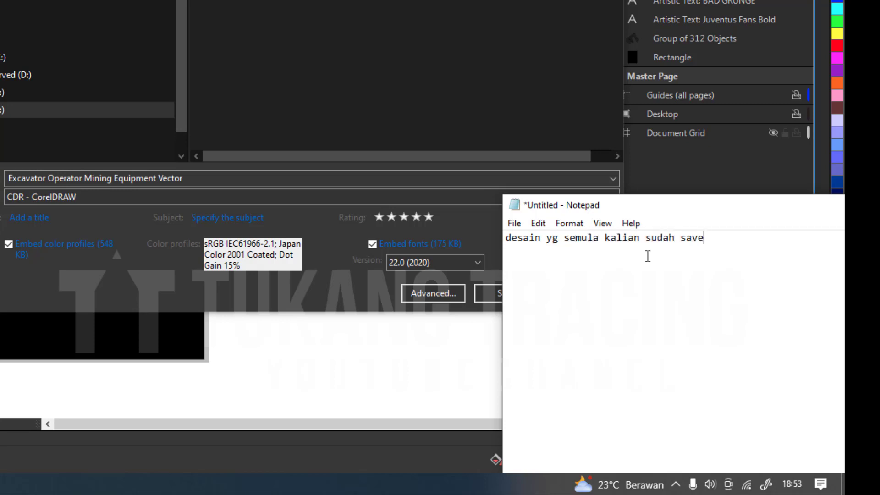
pyautogui.press('Return')
pyautogui.write('sekarang save ')
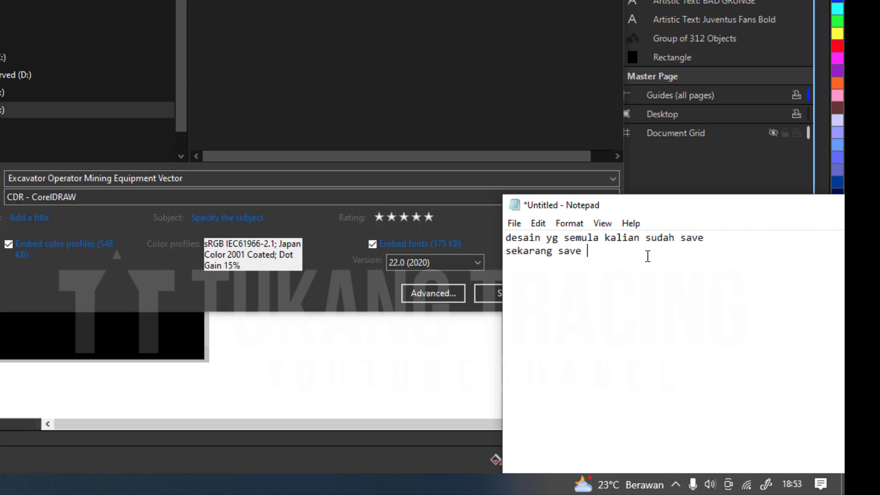
pyautogui.write('as dan bagian')
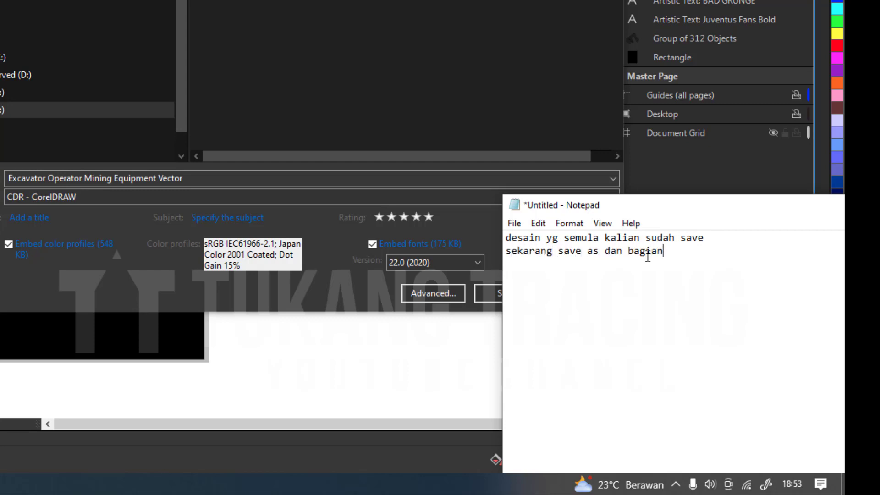
pyautogui.write(' embed fonts')
pyautogui.press('Return')
# Add the lines "wajib di centang, nantinya jika" and "desain dibuka di komputer lain font nya tidak akan berubah" to the note
pyautogui.write('waji')
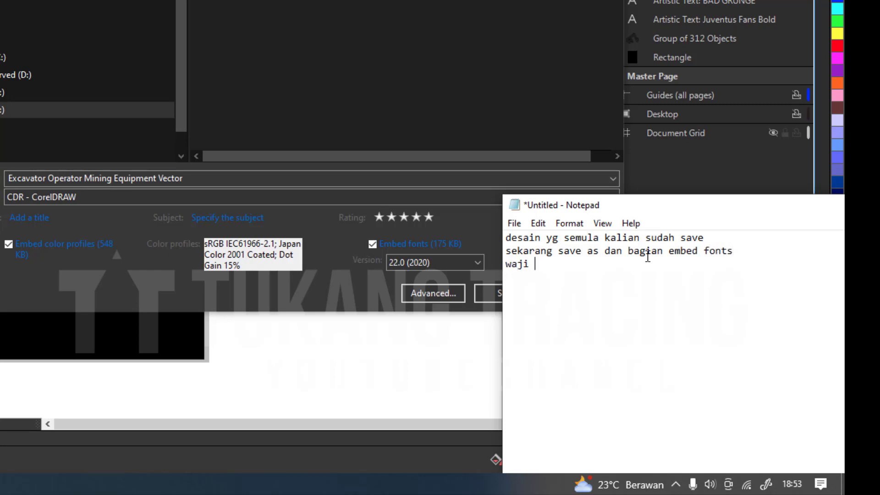
pyautogui.write('b di centang')
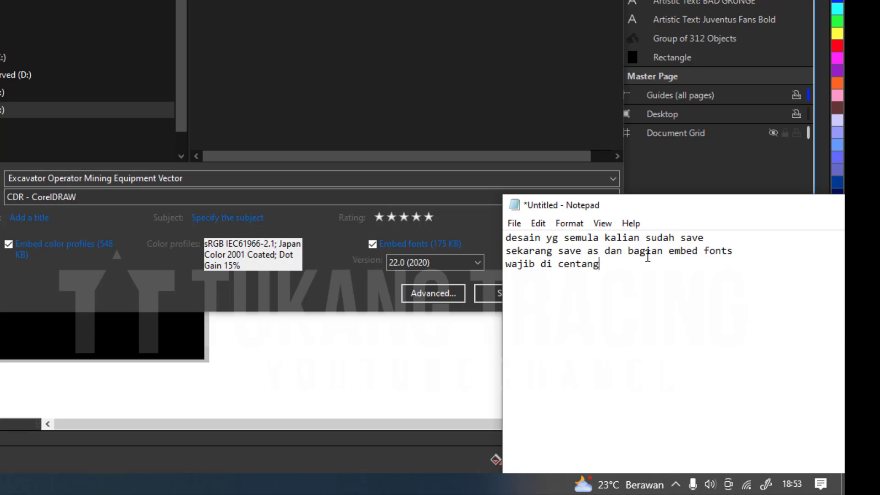
pyautogui.write(', nantinya jika')
pyautogui.press('Return')
pyautogui.write('desain ')
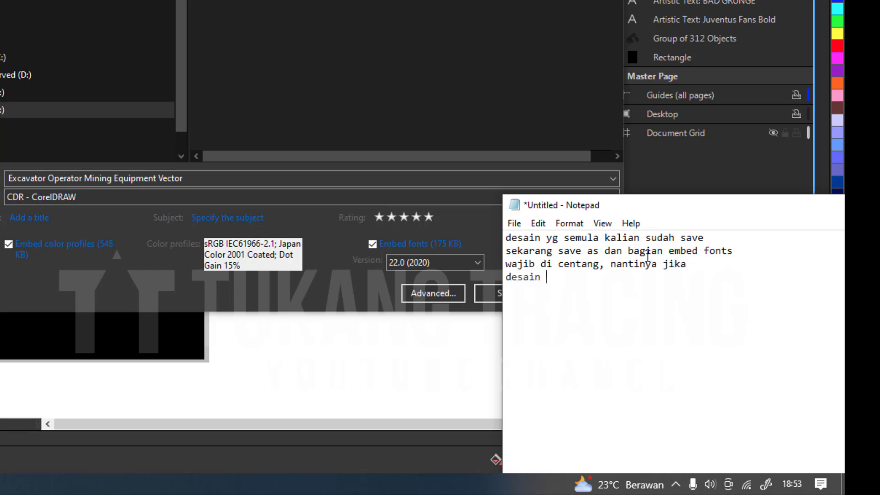
pyautogui.write('dibuka di komputer lain font ny')
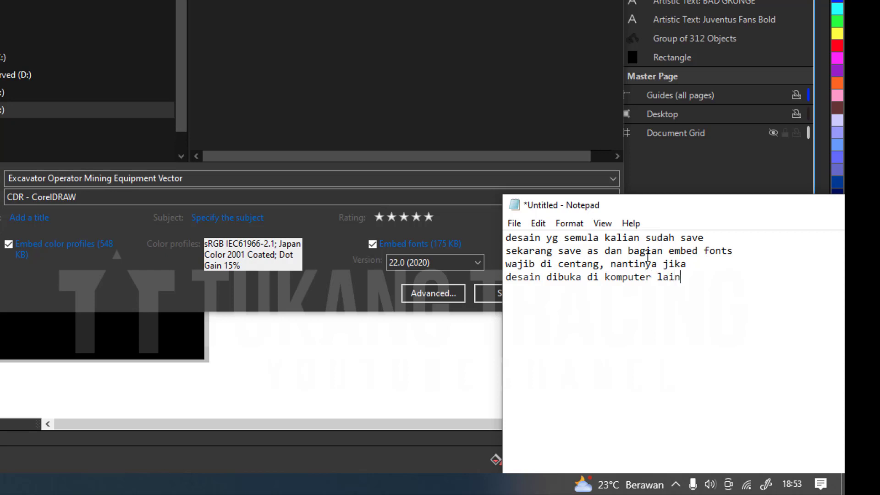
pyautogui.write('a tidak akan')
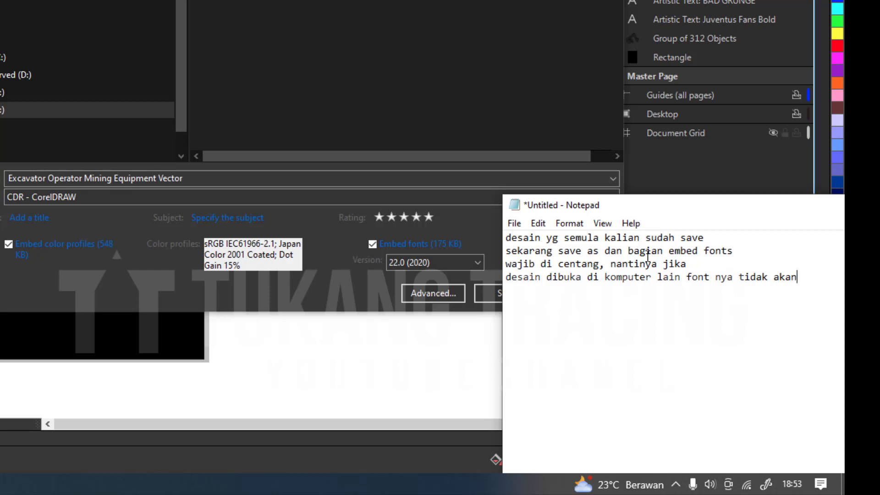
pyautogui.write(' berubah')
# Replace the note with "namun kekurangannya sama seperti cara pertama" and a second line "teksnya tidak bisa di buka lagi"
pyautogui.hotkey('ctrl', 'a')
pyautogui.write('namun kekurangannya')
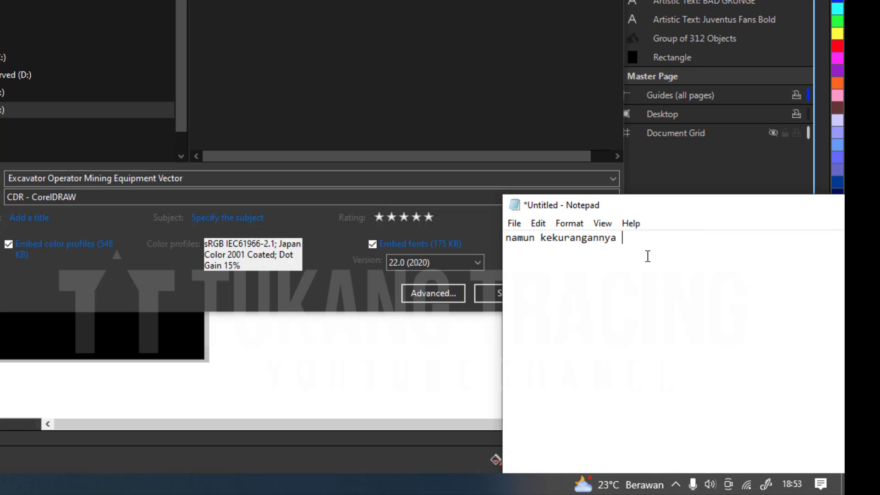
pyautogui.write('seperti cara pertama')
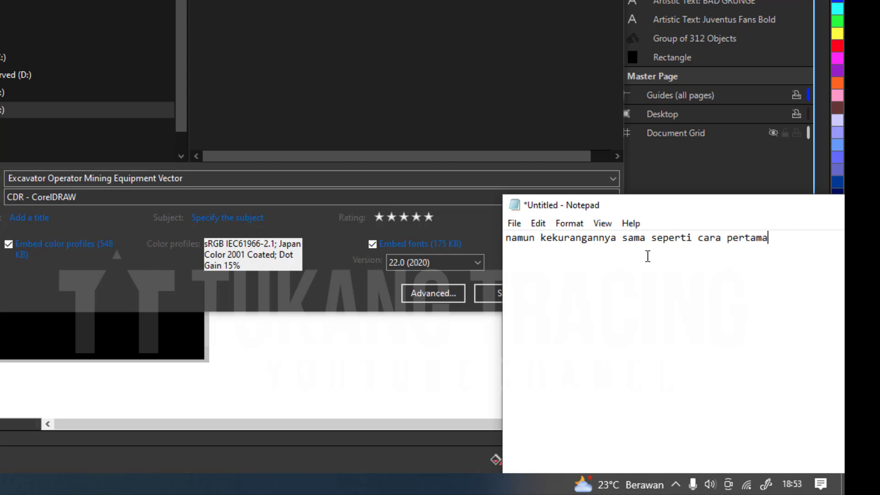
pyautogui.press('Return')
pyautogui.write('ten')
pyautogui.press('BackSpace')
pyautogui.press('BackSpace')
pyautogui.write('eksnya tidak bisa ')
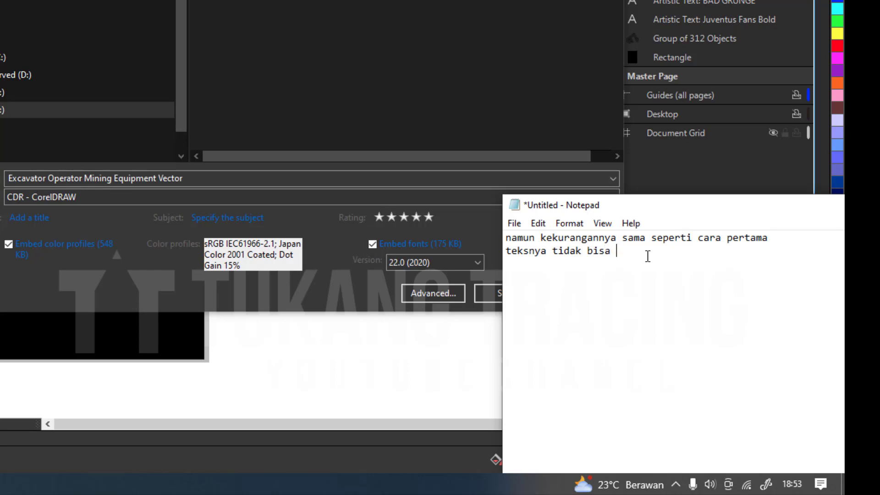
pyautogui.write('di buka lagi')
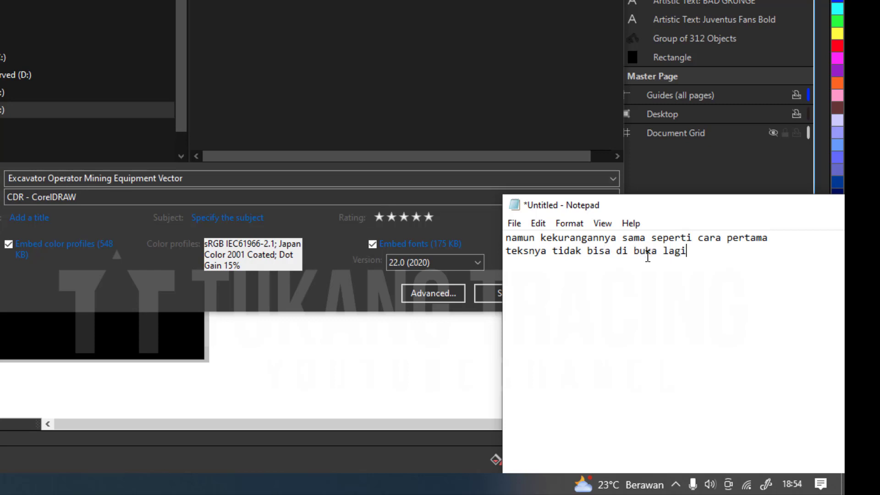
# Reword the ending "buka lagi" of the note's second line, and clear the whole note
pyautogui.press('BackSpace')
pyautogui.press('BackSpace')
pyautogui.press('BackSpace')
pyautogui.press('BackSpace')
pyautogui.press('BackSpace')
pyautogui.press('BackSpace')
pyautogui.press('BackSpace')
pyautogui.press('BackSpace')
pyautogui.press('BackSpace')
pyautogui.press('BackSpace')
pyautogui.write('gam')
pyautogui.write('ba')
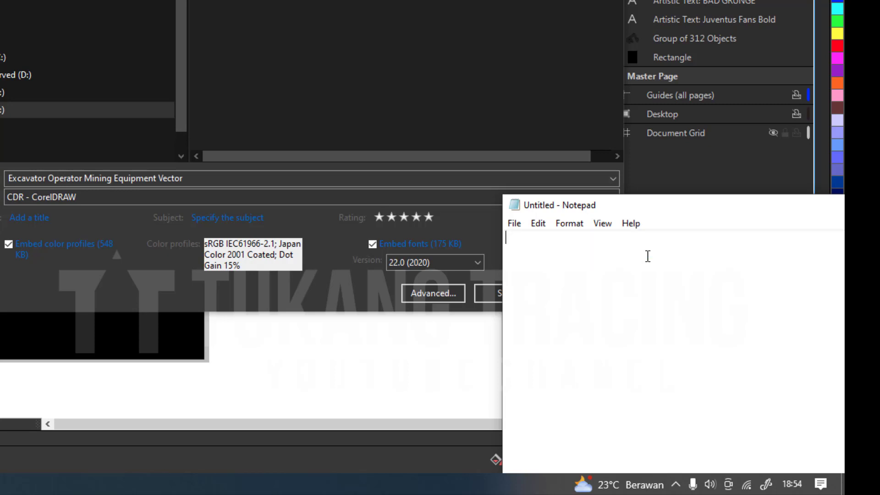
# Write "naahh ini cara yg paling benar dan paling sempurna" and "pakai cara ketiga" on two lines, and clear the note
pyautogui.write('naa')
pyautogui.write('hh ')
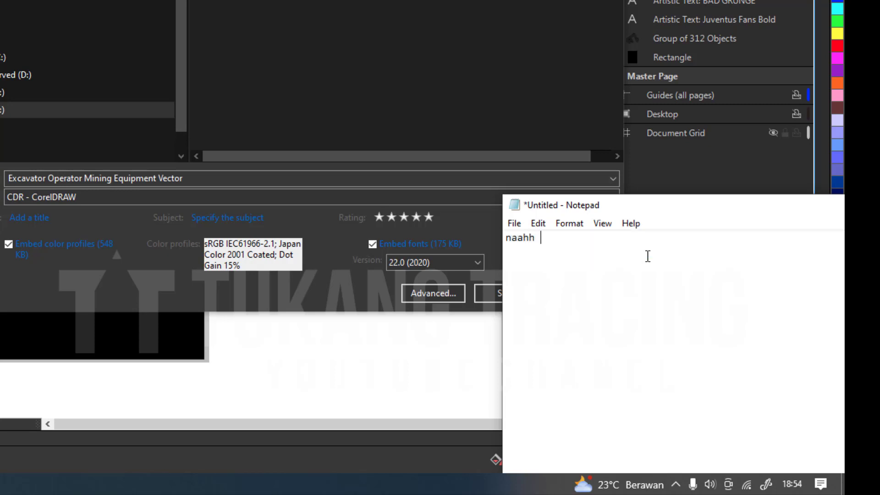
pyautogui.write('ini cara yg paling benar ')
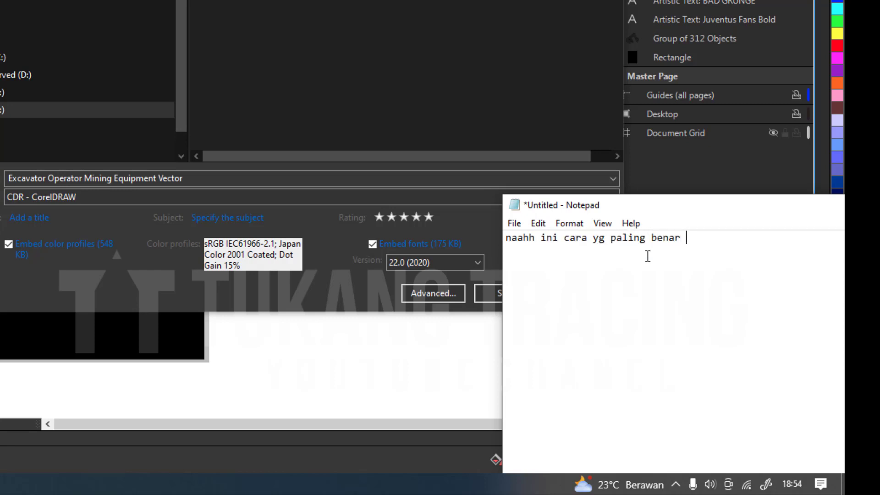
pyautogui.write('dan paling sempurna')
pyautogui.press('Return')
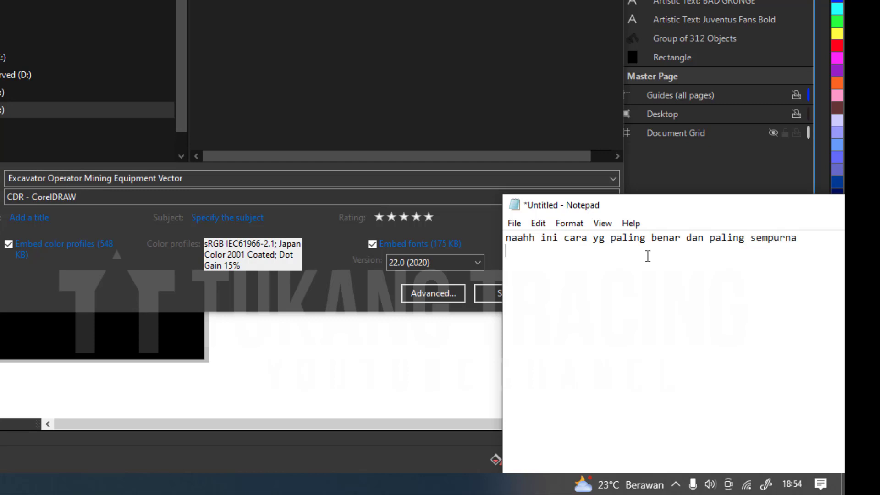
pyautogui.write('pakai cara ketiga')
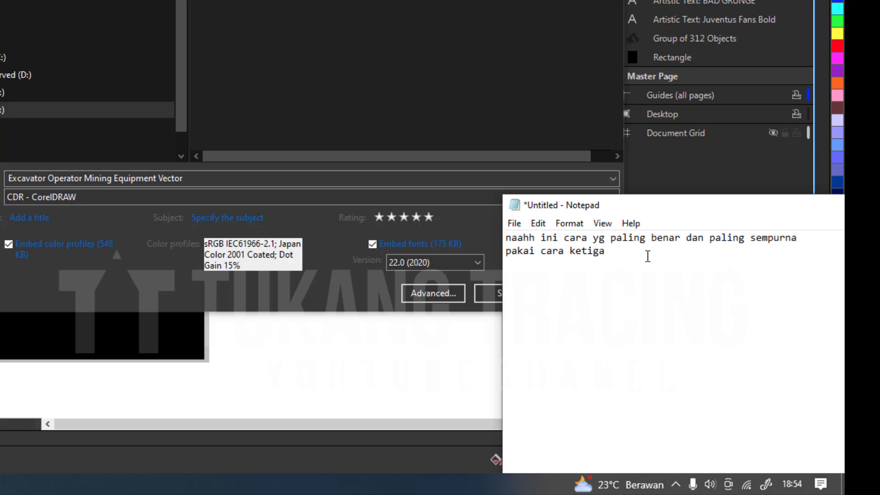
pyautogui.hotkey('ctrl', 'z')
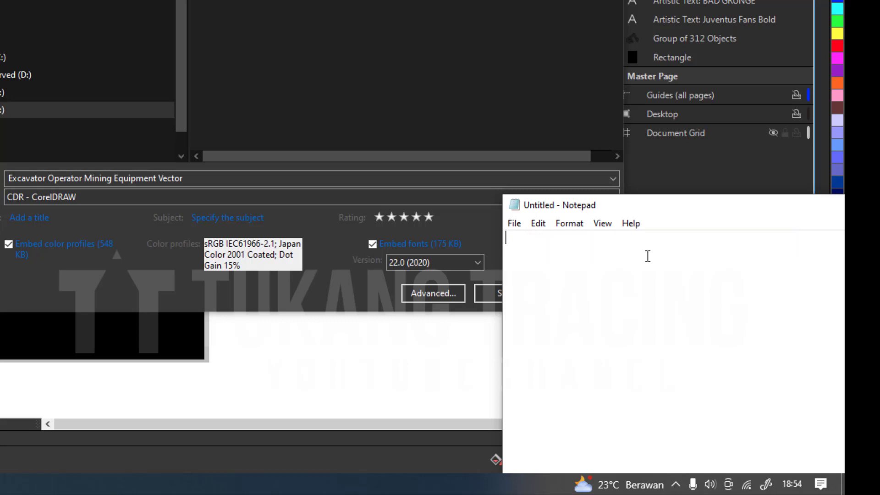
# Write the note "simak! caranya sebagai berikut" and clear it
pyautogui.write('simak! caran')
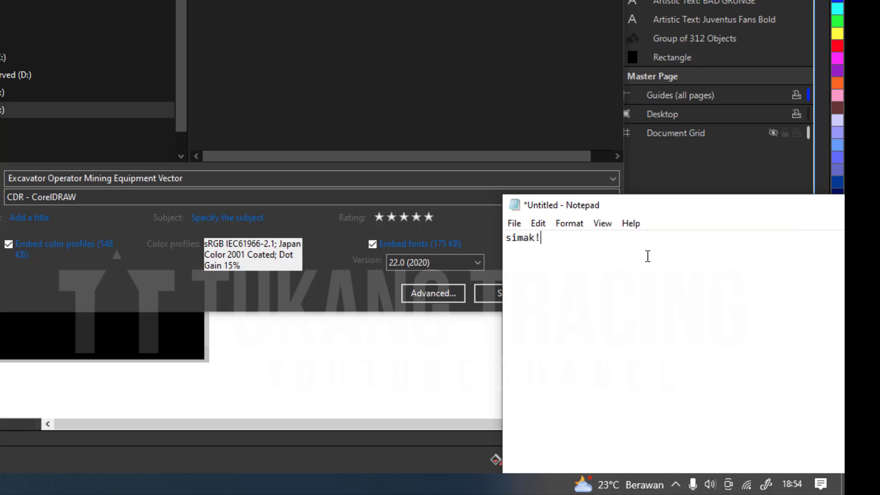
pyautogui.write('ya sebagai ')
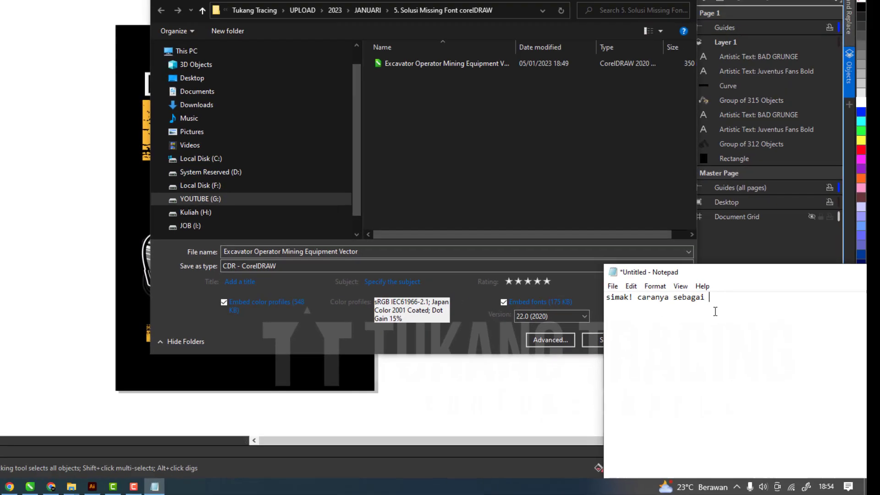
pyautogui.write('berikut')
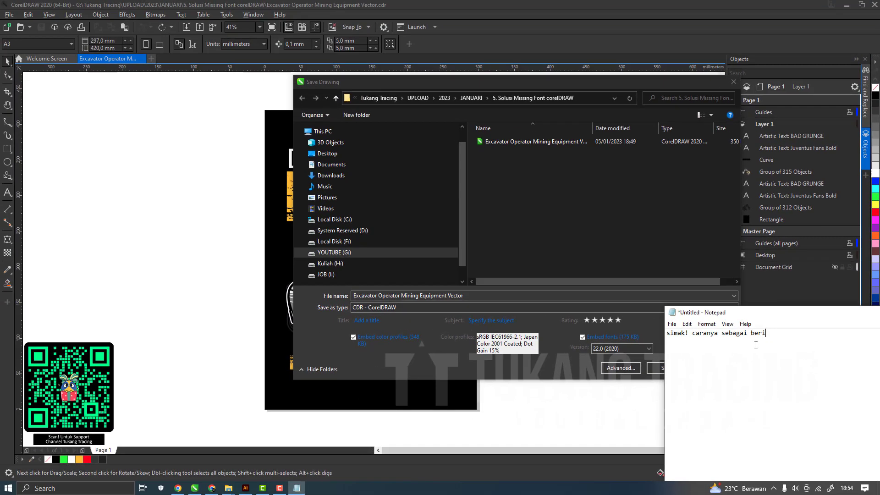
pyautogui.hotkey('ctrl', 'a')
pyautogui.press('BackSpace')
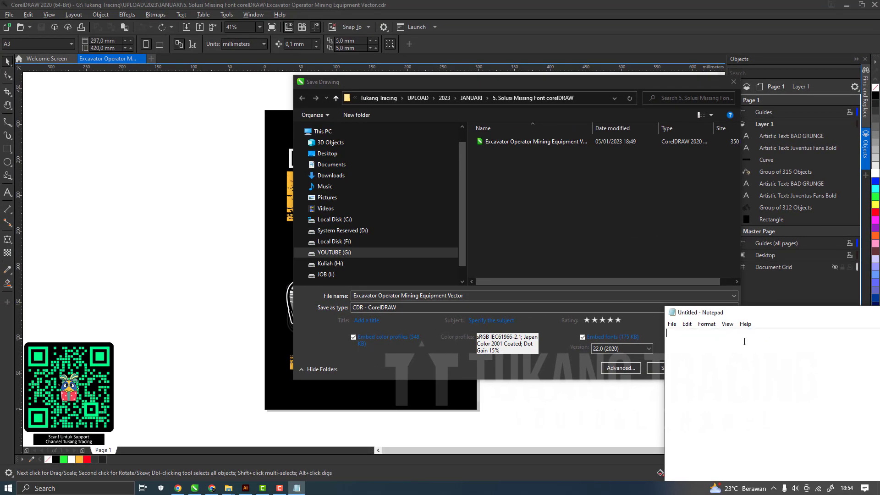
# Switch to CorelDRAW and save the drawing with embedded fonts as Excavator Operator Mining Equipment Vector, overwriting the existing file
pyautogui.click(688, 212)
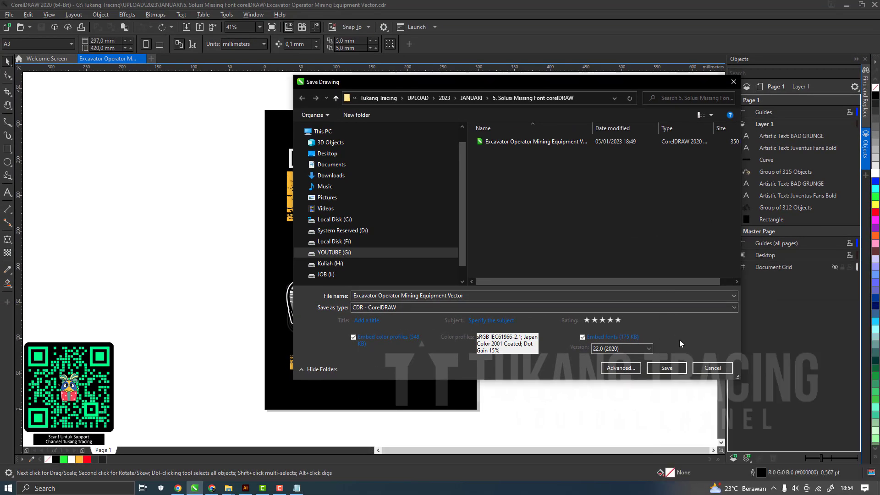
pyautogui.click(663, 368)
pyautogui.click(479, 249)
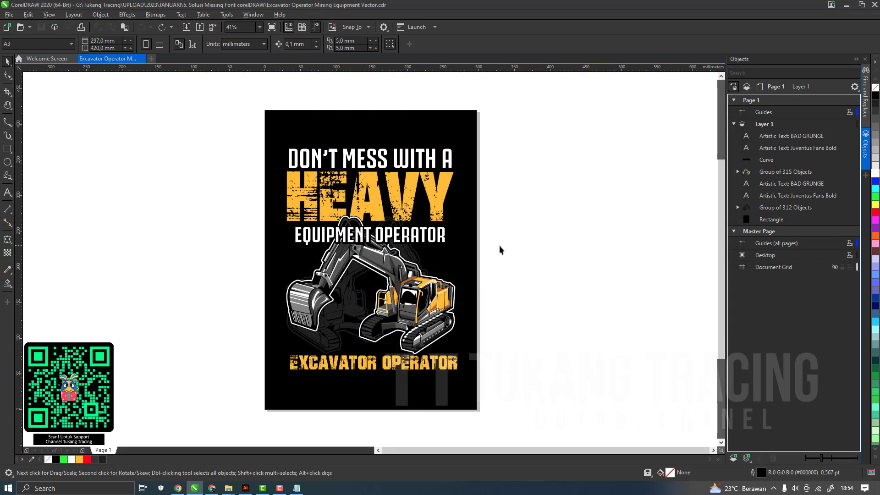
# Select the HEAVY text in the design, switch to Notepad and move its window beside the artwork
pyautogui.click(418, 198)
pyautogui.click(296, 487)
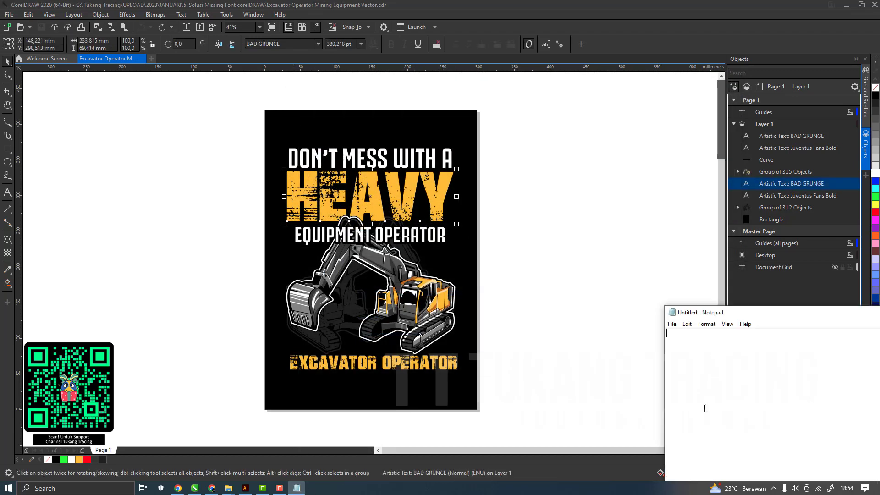
pyautogui.moveTo(712, 316); pyautogui.dragTo(540, 233)
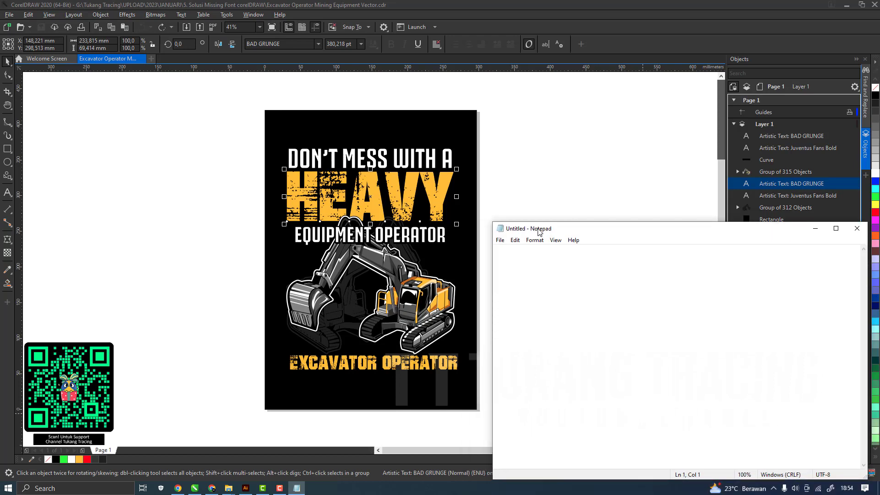
# Write the note "masuk kebagian sistem c dan copy file font yg dipakai" with a second line "pada desain yg sudah dibuat"
pyautogui.write('masuk kebah')
pyautogui.write('ian sistem c')
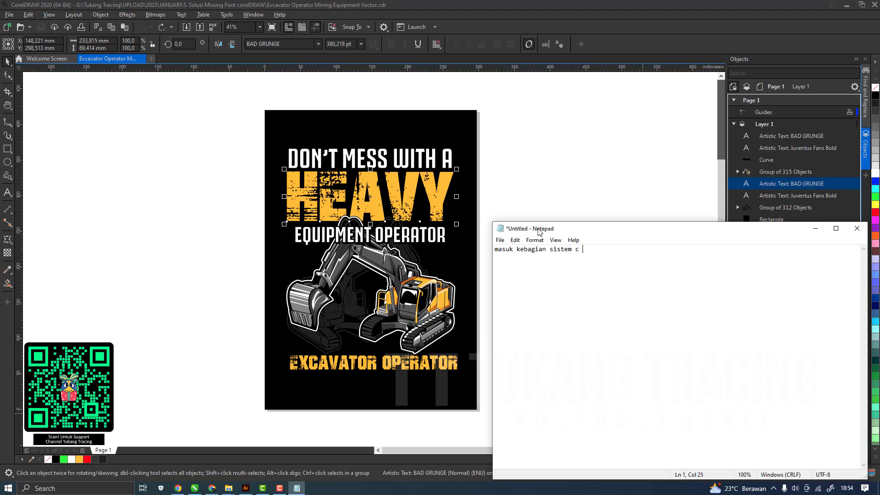
pyautogui.write(' dan copy file font yg dipakai')
pyautogui.press('Return')
pyautogui.write('pada desain')
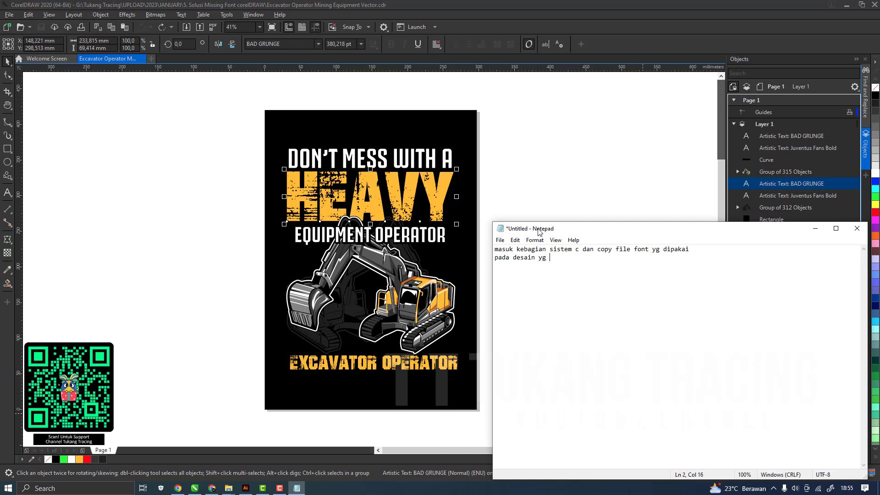
pyautogui.write('sudah dibuat')
# Replace the note with "cek nama font nya pada bagian nama font"
pyautogui.hotkey('ctrl', 'a')
pyautogui.press('BackSpace')
pyautogui.write('cek ')
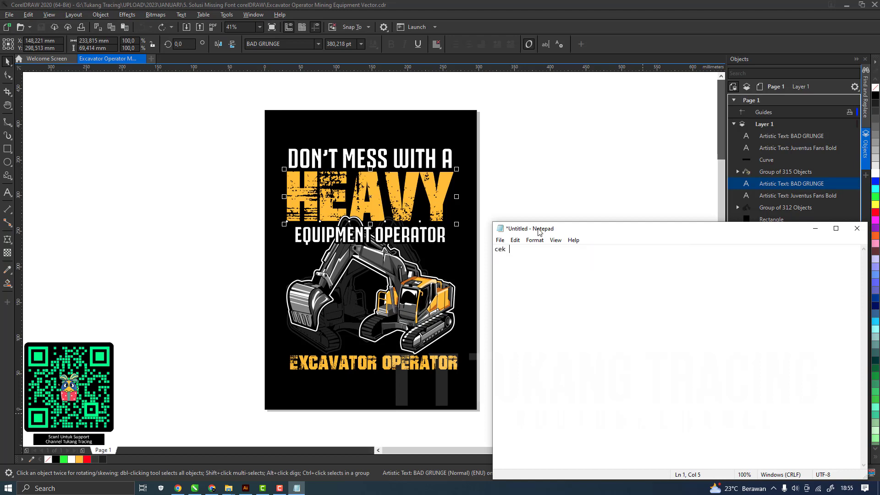
pyautogui.write('nama font ny')
pyautogui.write('a pada bagian nama fo')
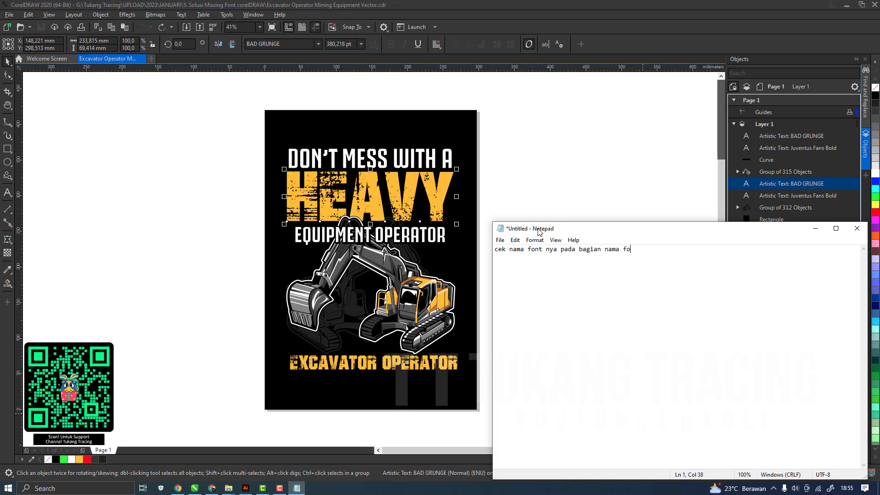
# Return to CorelDRAW and check which font the DON'T MESS WITH A text uses
pyautogui.click(498, 217)
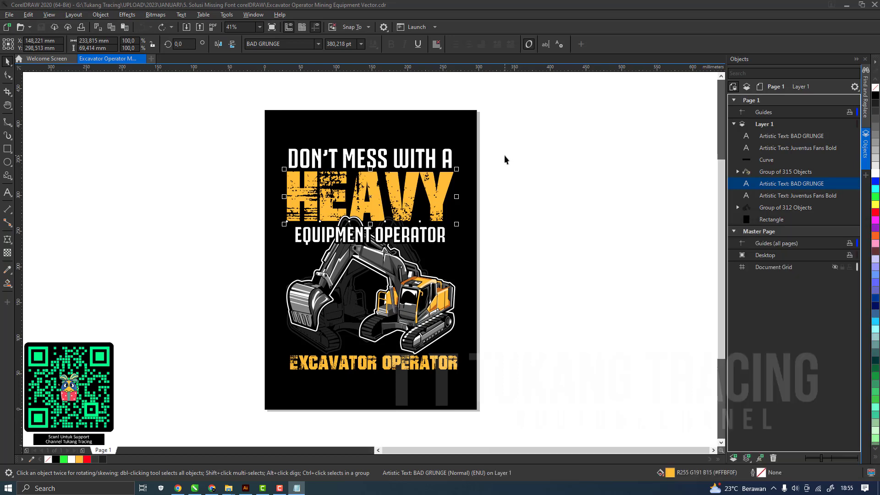
pyautogui.click(377, 166)
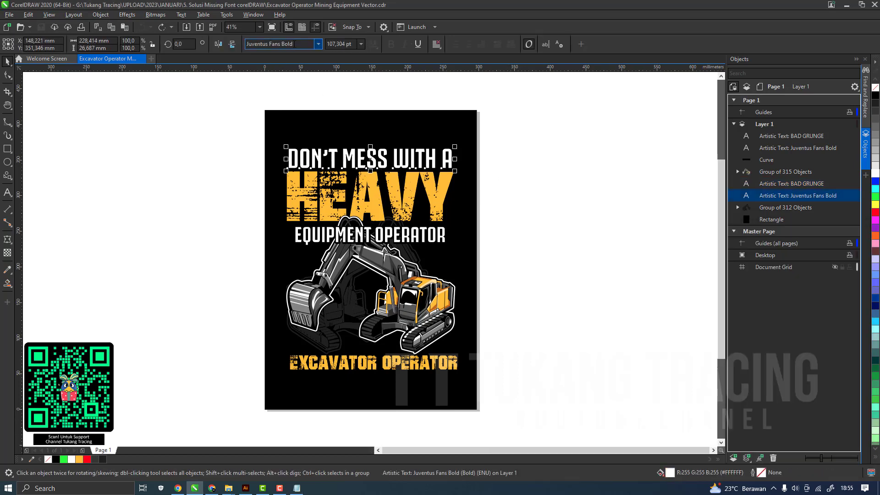
pyautogui.click(247, 44)
pyautogui.click(250, 112)
# Switch to File Explorer and open the Fonts folder inside Windows on Local Disk (C:)
pyautogui.moveTo(229, 493)
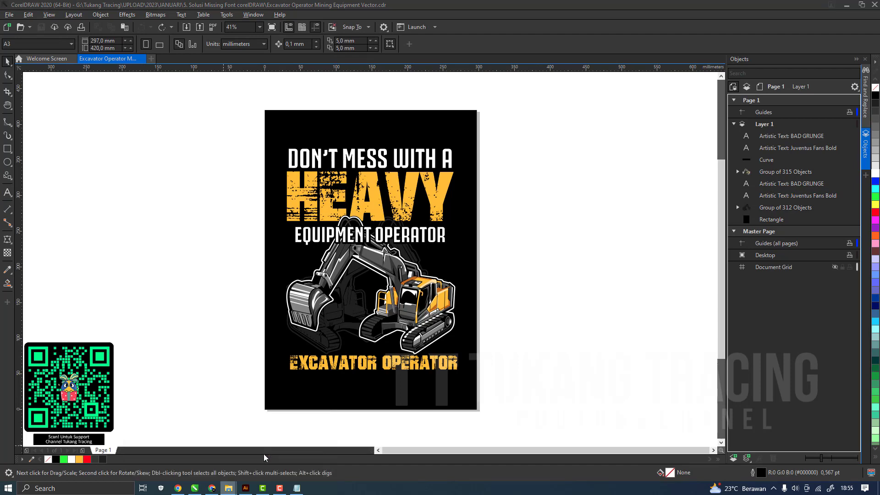
pyautogui.click(277, 447)
pyautogui.doubleClick(674, 142)
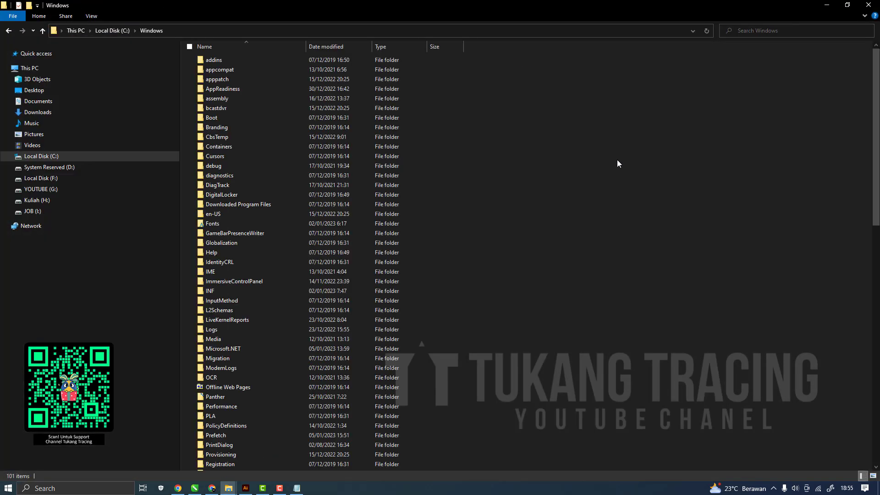
pyautogui.click(254, 224)
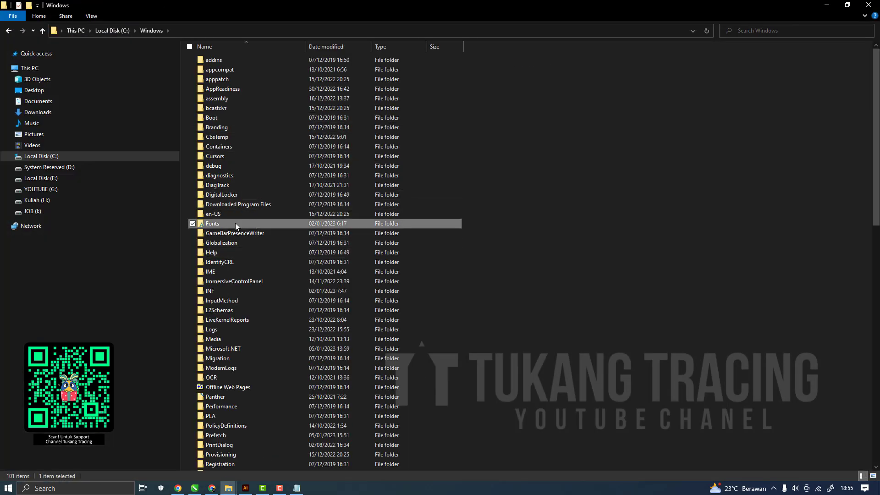
pyautogui.doubleClick(235, 223)
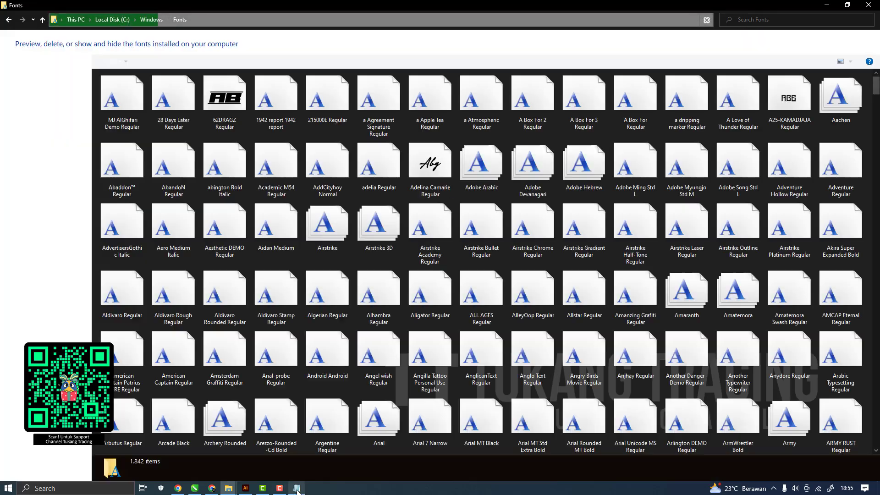
# Switch to Notepad, write "pada bagian ini semua data akan terlihat" and "dan kalian tinggal copy aja sesuai font yg dipakai", and clear the note
pyautogui.click(298, 488)
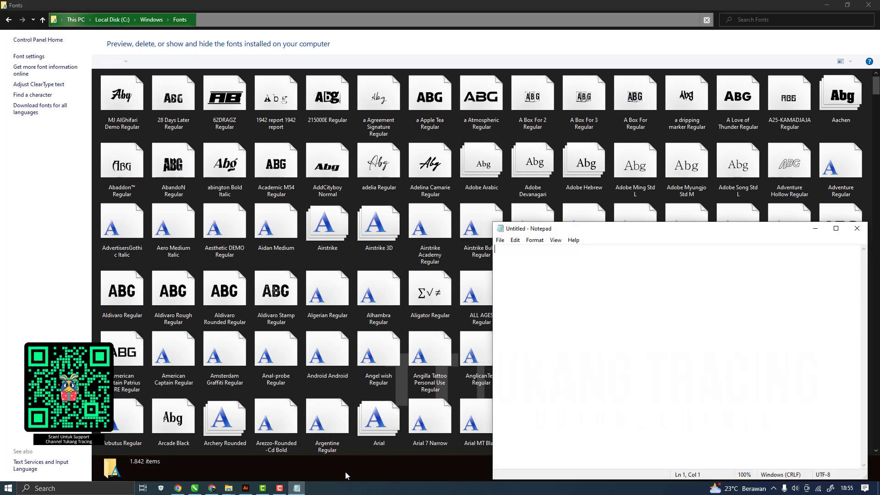
pyautogui.write('pada bagian ini semua data')
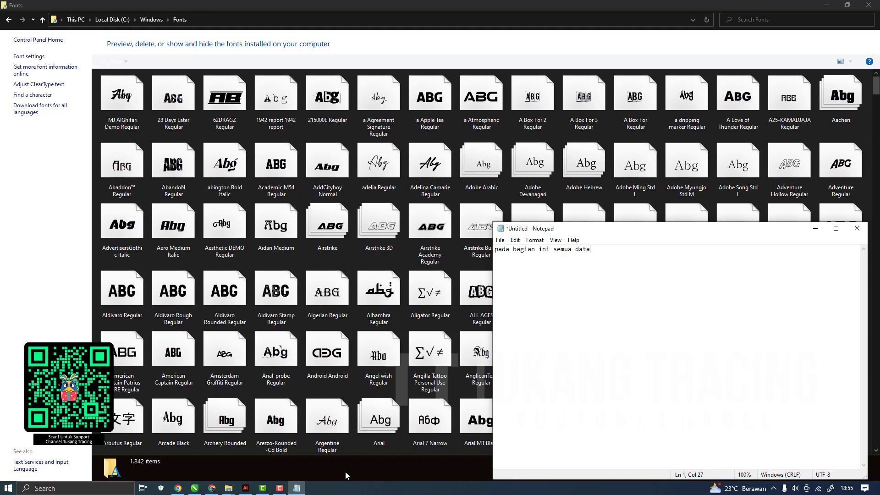
pyautogui.write(' aj')
pyautogui.press('BackSpace')
pyautogui.write('ka')
pyautogui.write('n terlihat d')
pyautogui.write('an kali')
pyautogui.write('an tinggal copy')
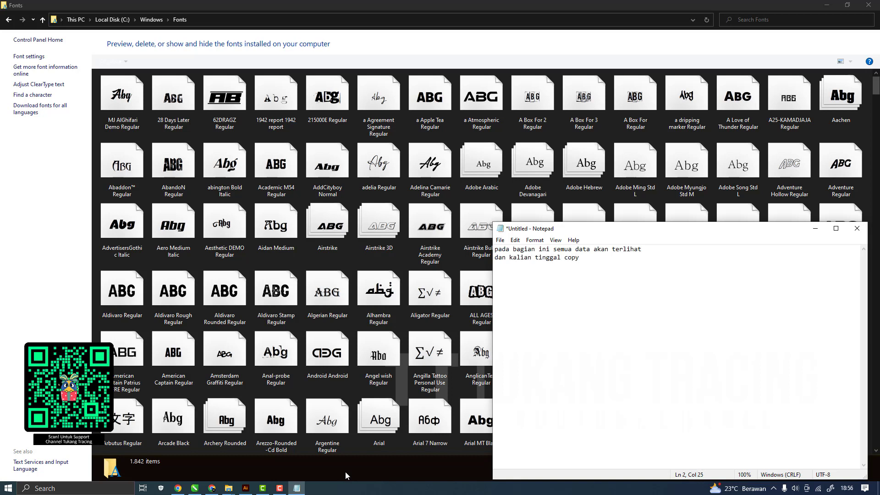
pyautogui.write(' aja sesuai font yg dipakai')
pyautogui.hotkey('ctrl', 'a')
pyautogui.press('BackSpace')
# Return to the Fonts folder, find the Juventus Fans Bold font and copy it
pyautogui.click(481, 165)
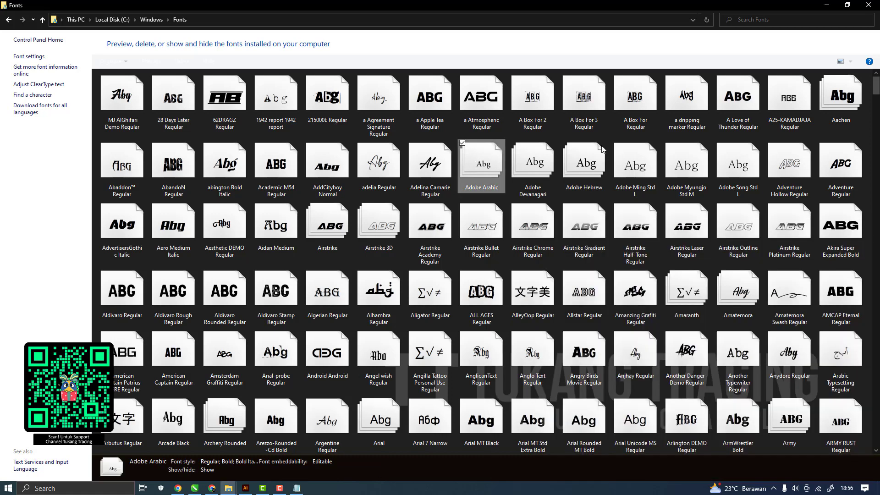
pyautogui.click(552, 169)
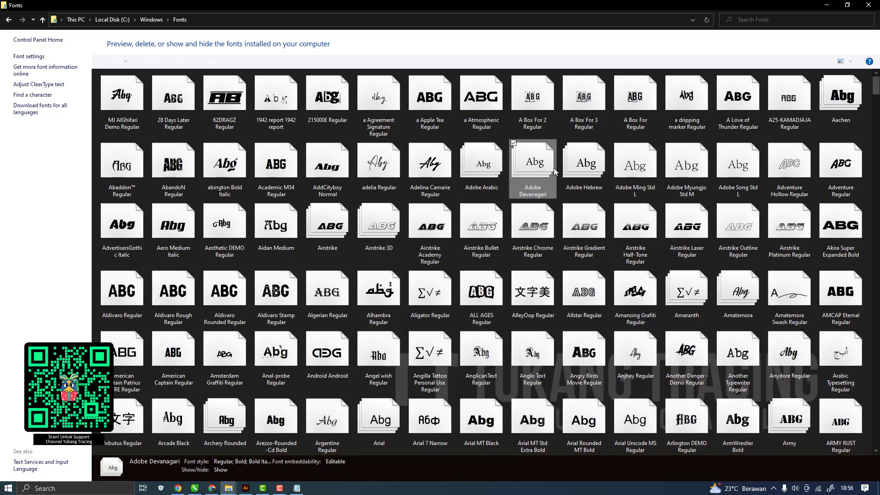
pyautogui.write('juv')
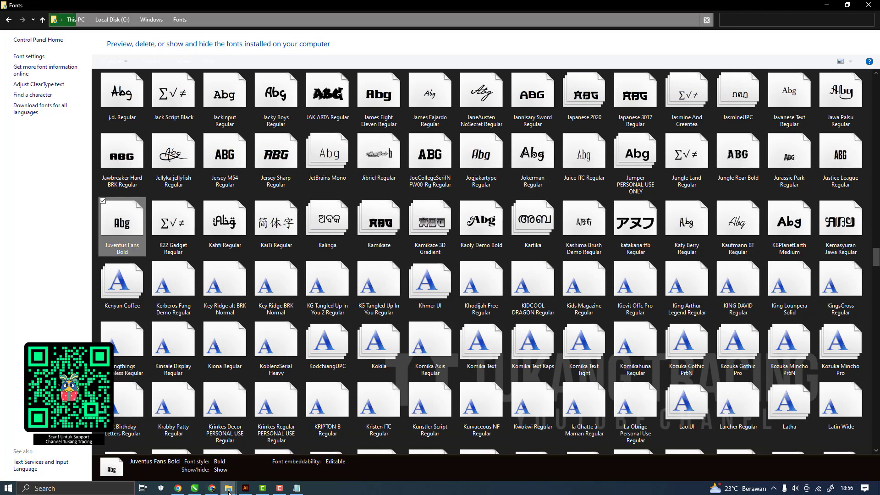
# Create a folder named Data Font beside the design file and paste the copied Juventus Fans Bold font into it
pyautogui.moveTo(229, 491)
pyautogui.click(196, 466)
pyautogui.rightClick(325, 259)
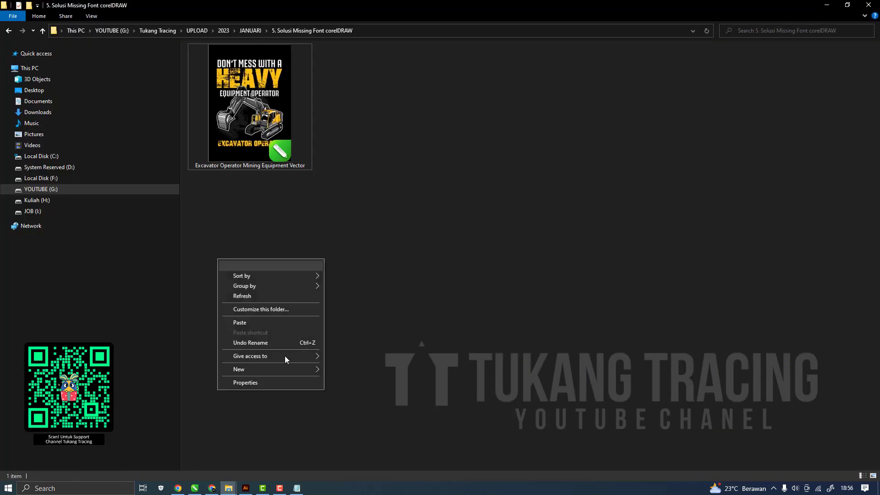
pyautogui.moveTo(285, 368)
pyautogui.click(333, 369)
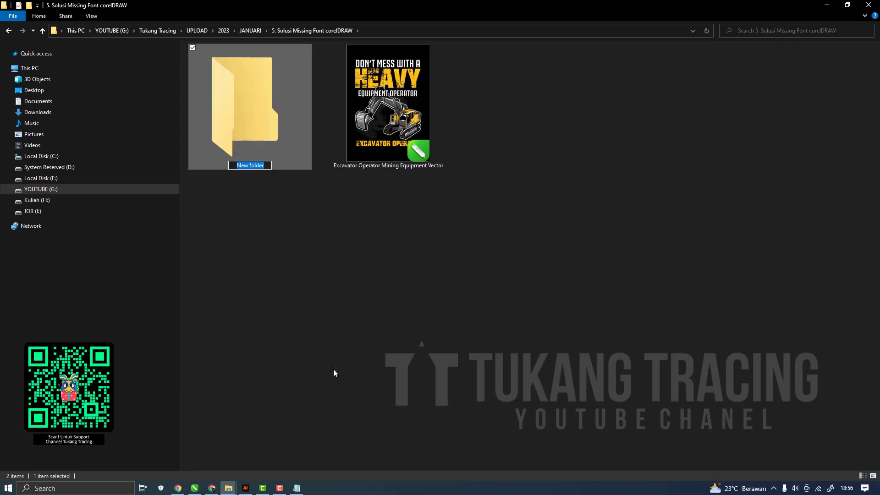
pyautogui.write('Data Font')
pyautogui.press('Return')
pyautogui.press('Return')
pyautogui.rightClick(374, 235)
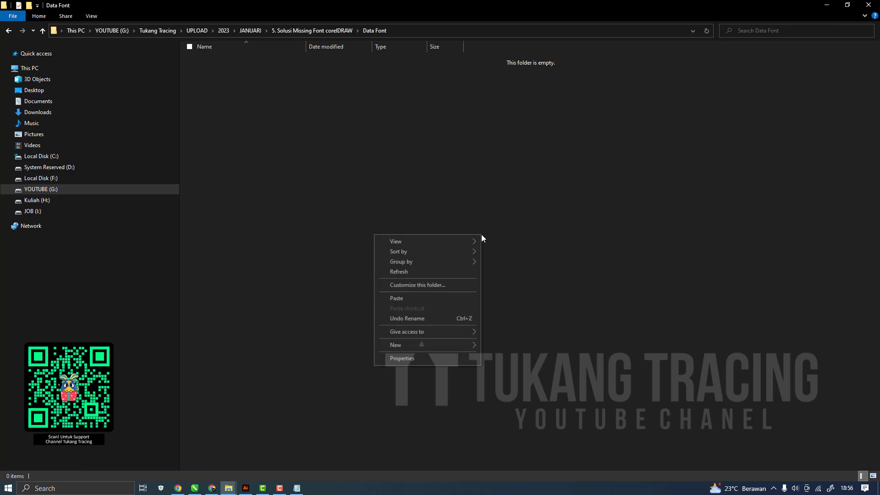
pyautogui.click(428, 298)
# Switch to Notepad, write the note "pastikan semua font sudah di copy" and clear it
pyautogui.click(297, 488)
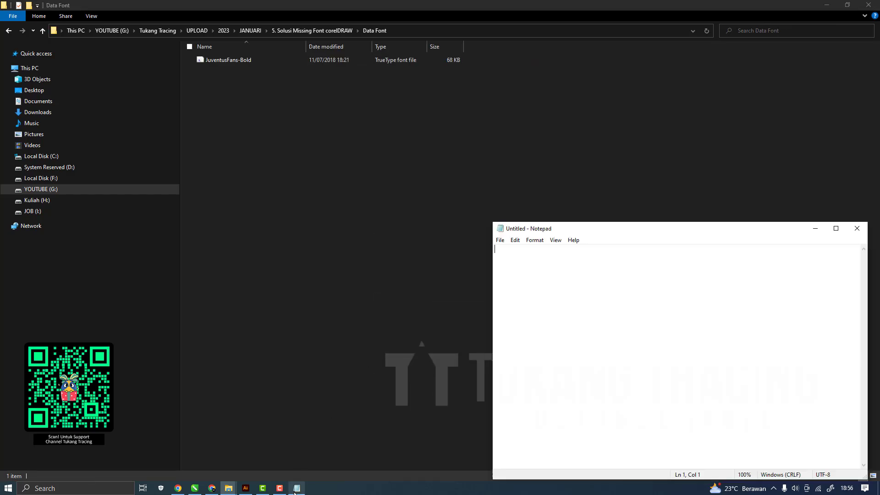
pyautogui.write('pasti')
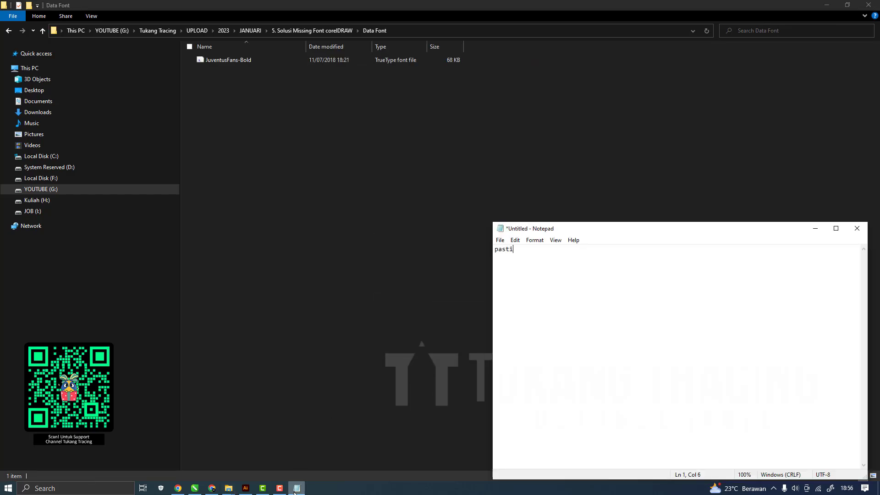
pyautogui.write('kan semua font sudah di ')
pyautogui.write('co[p')
pyautogui.hotkey('ctrl', 'a')
pyautogui.press('BackSpace')
# Check the HEAVY text's font in CorelDRAW and copy BAD GRUNGE Regular from the Windows Fonts folder
pyautogui.click(194, 488)
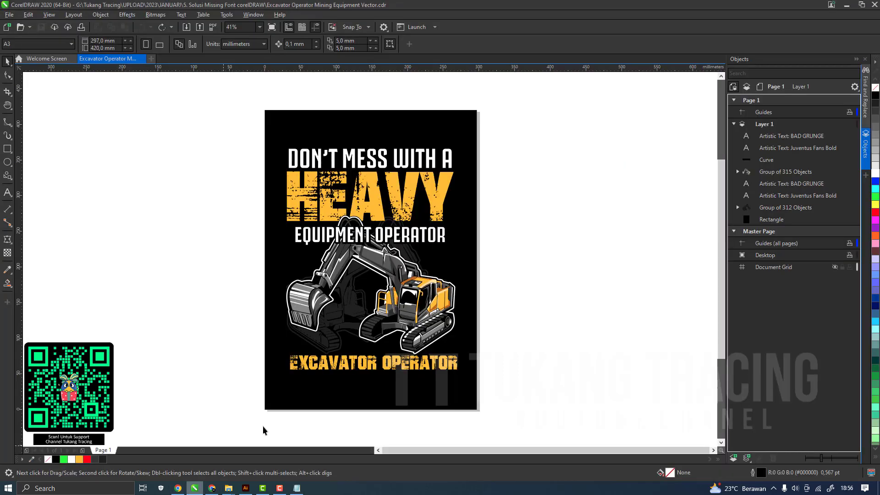
pyautogui.click(385, 214)
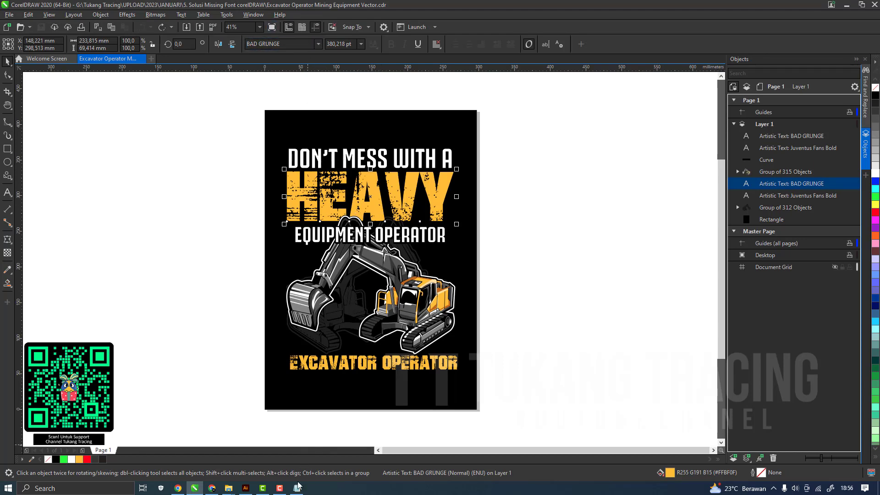
pyautogui.moveTo(229, 488)
pyautogui.moveTo(187, 456)
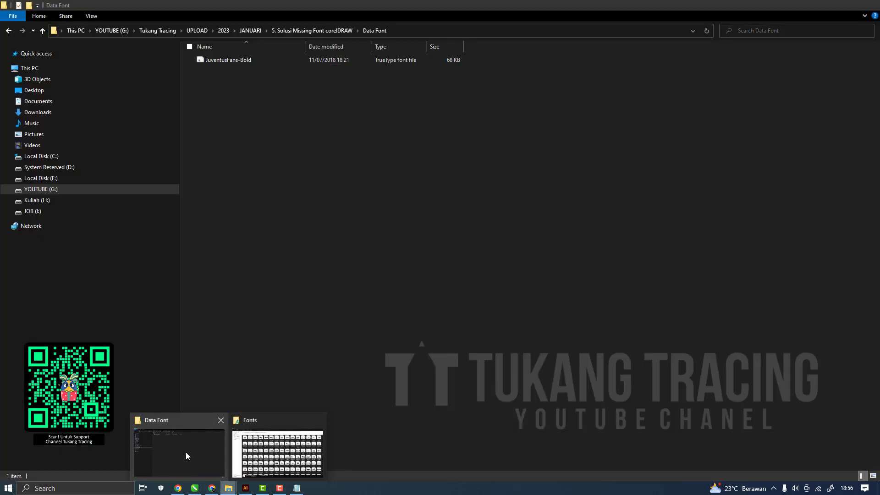
pyautogui.click(264, 458)
pyautogui.click(389, 230)
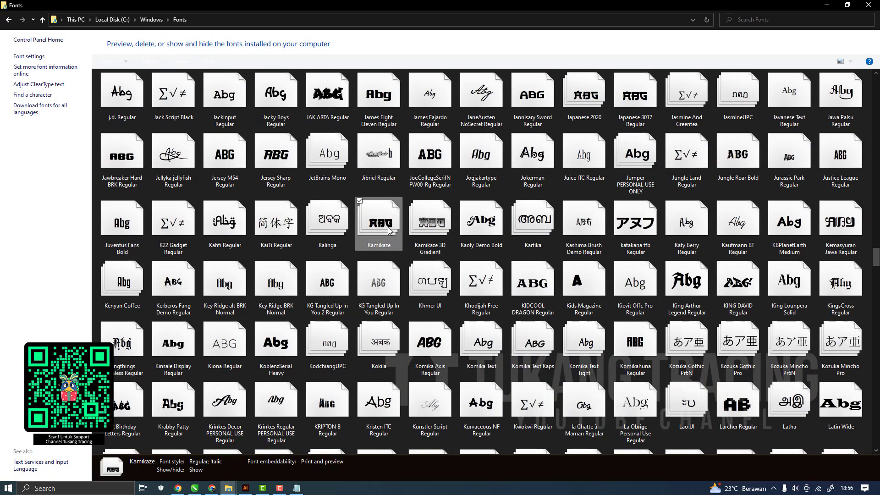
pyautogui.write('bad')
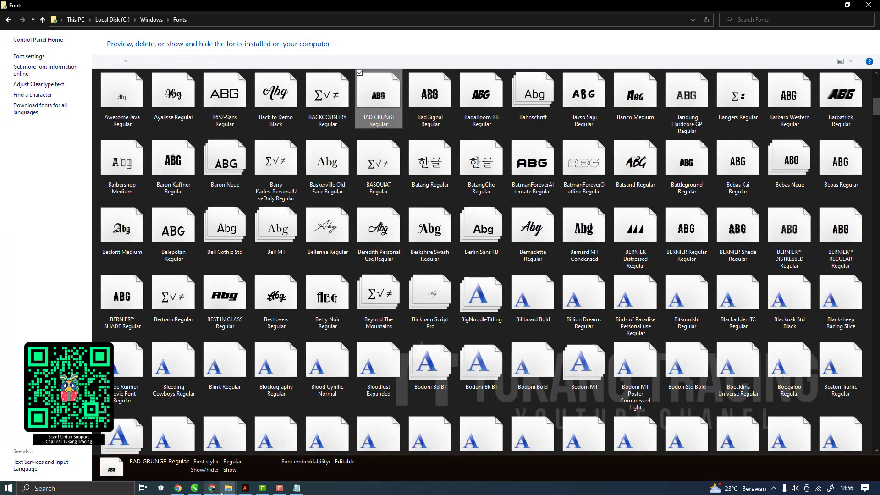
# Paste the BAD GRUNGE font into the Data Font folder
pyautogui.moveTo(222, 491)
pyautogui.click(212, 447)
pyautogui.write('bad')
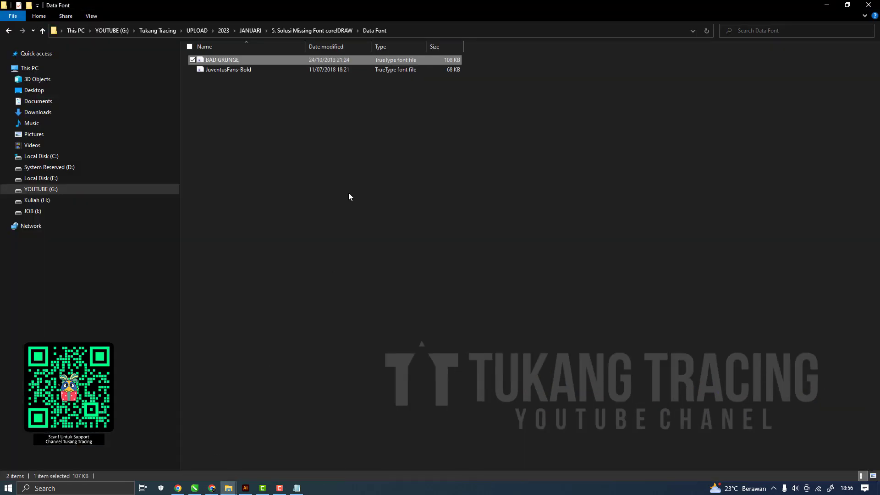
pyautogui.rightClick(348, 196)
pyautogui.click(328, 229)
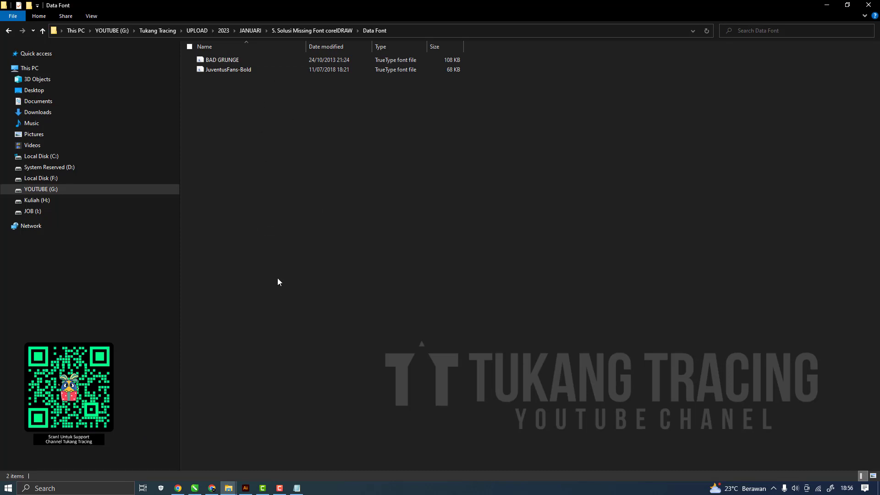
# With CorelDRAW behind Notepad, write "nah dengan cara berikut nantinya desain kalian aman" and "font bisa di edit dan teks tidak akan berubah fontnya"
pyautogui.click(296, 488)
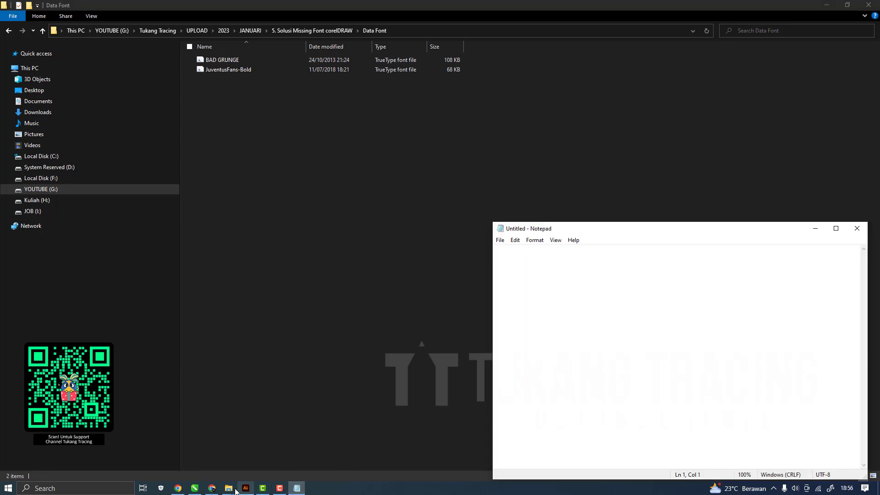
pyautogui.click(194, 488)
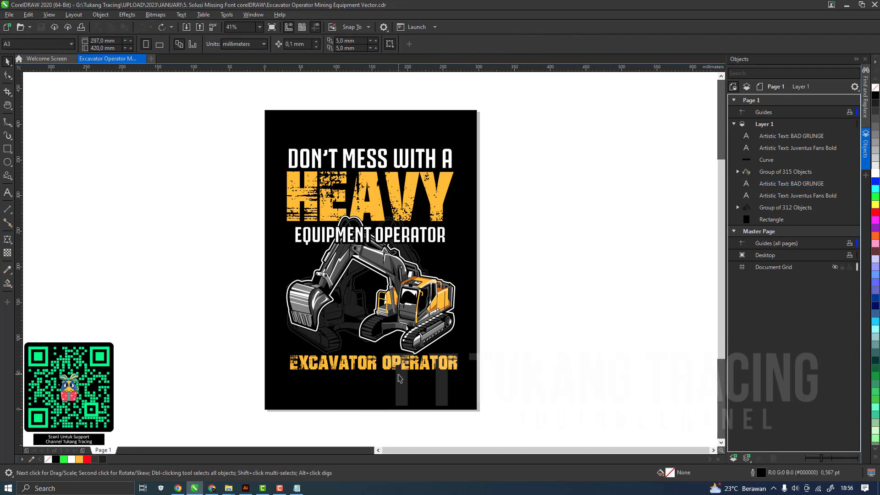
pyautogui.click(299, 488)
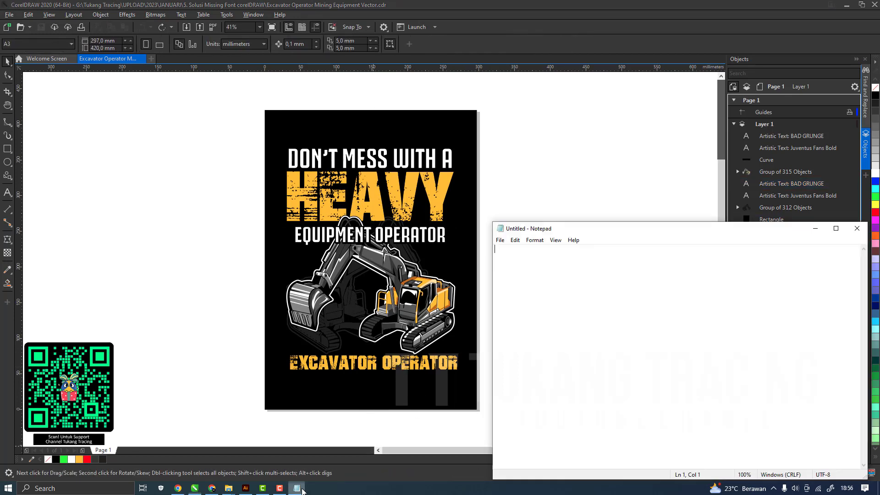
pyautogui.write('nah den')
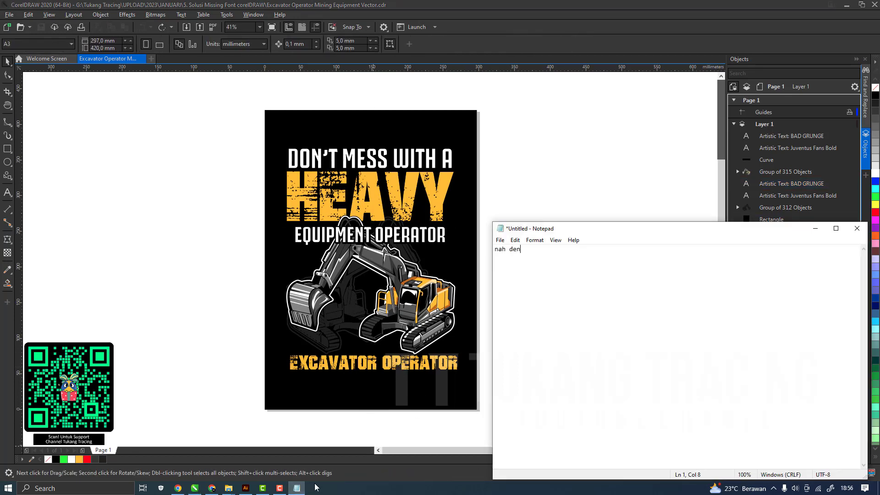
pyautogui.write('gan cara berikut nantinya desain kalian')
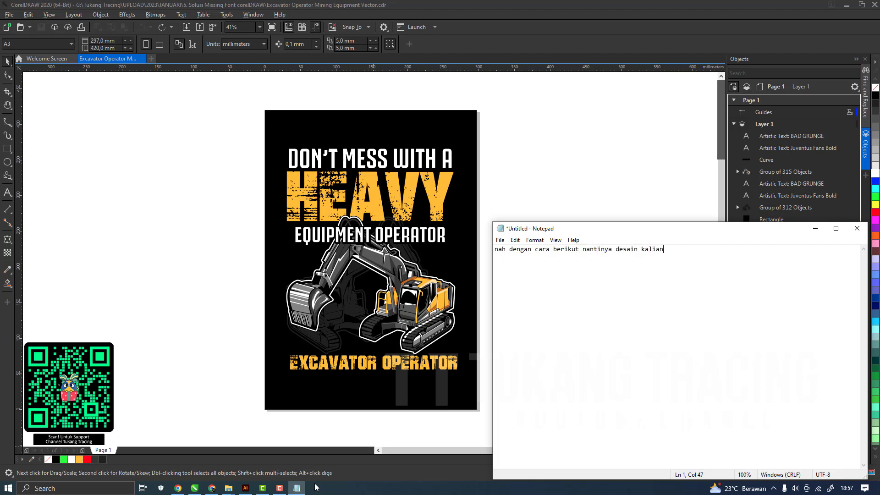
pyautogui.write(' aman font bisa di edit dan t')
pyautogui.write('eks tidak akan ')
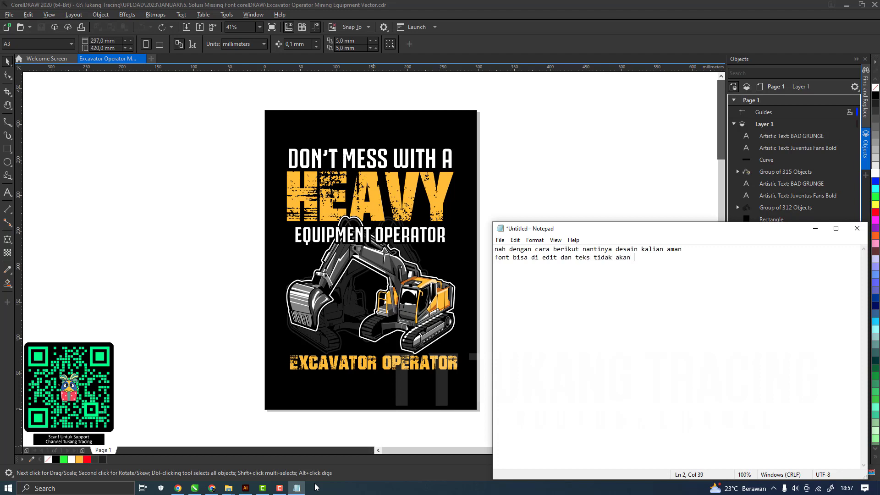
pyautogui.write('berubah fontn')
# Add the paragraph "namun dengan catatan, ketika membuka desain" and "kalian harus instal font nya dahulu", and clear the whole note
pyautogui.write('namun dengan ca')
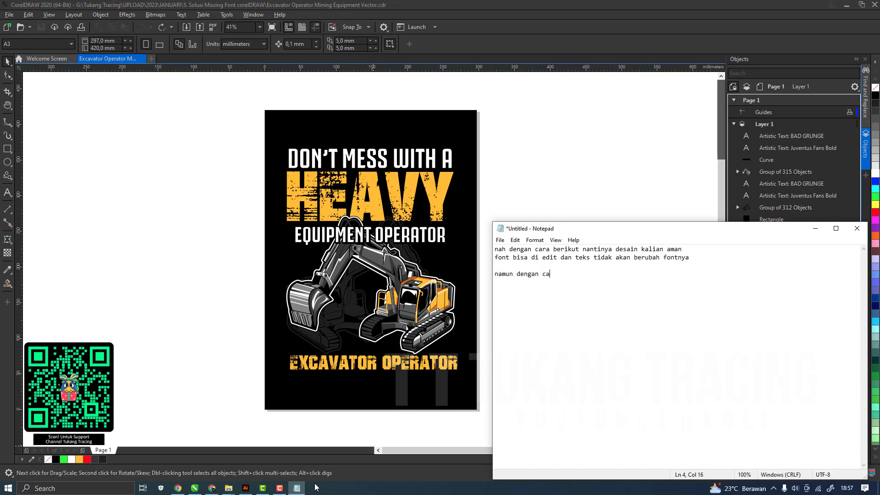
pyautogui.write('tatan, s')
pyautogui.press('BackSpace')
pyautogui.write('ketika membuk')
pyautogui.write('a desai')
pyautogui.write('kalian ha')
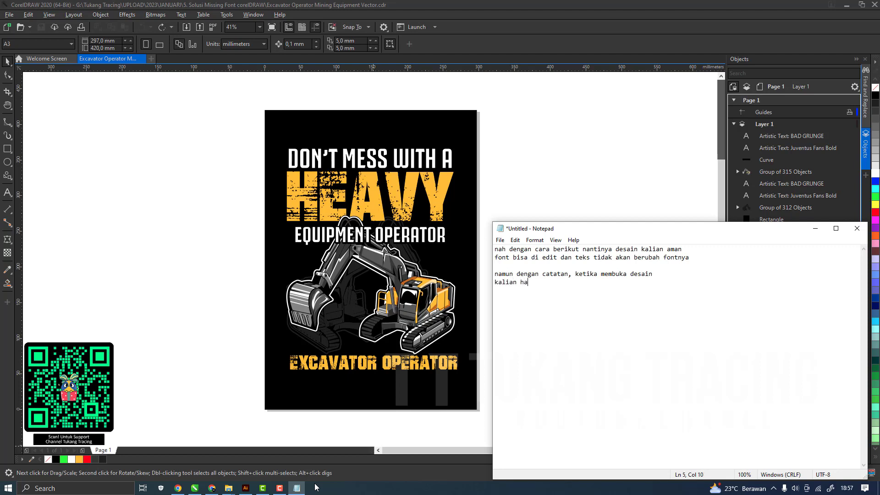
pyautogui.write('rus instal font nya dahulu')
pyautogui.hotkey('ctrl', 'a')
pyautogui.press('Delete')
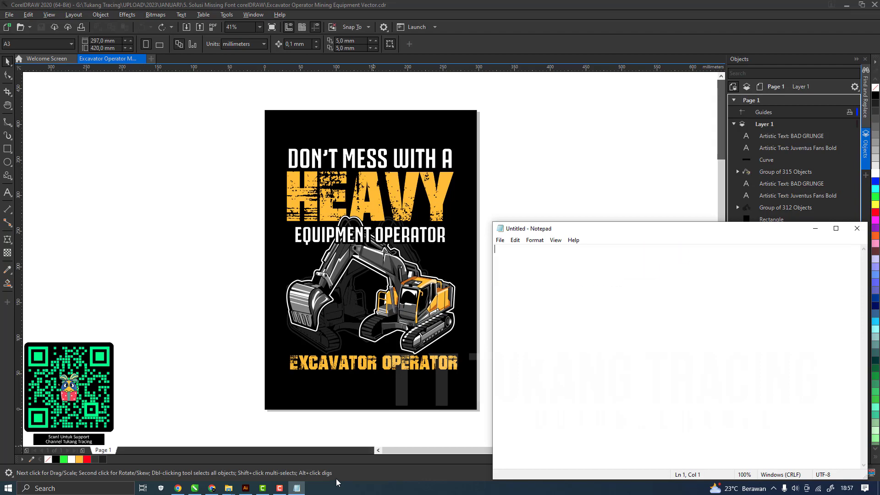
# Switch to File Explorer, go up from Data Font to the "5. Solusi Missing Font corelDRAW" folder and refresh it
pyautogui.click(194, 488)
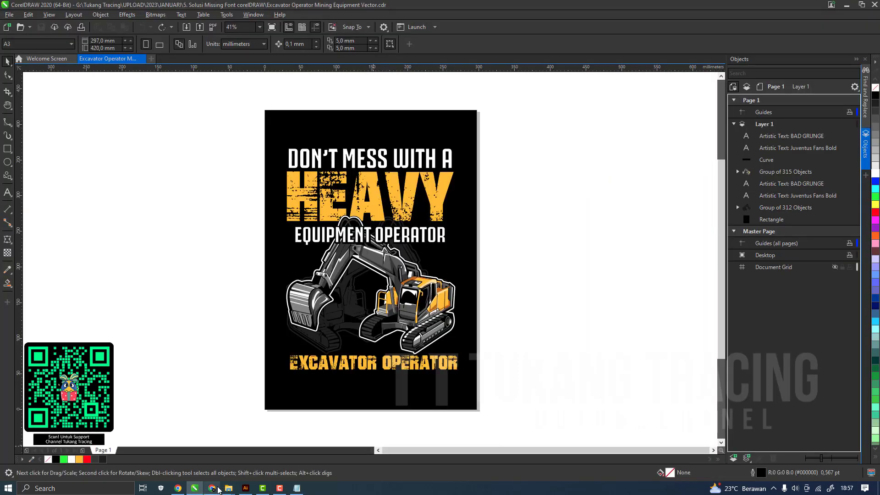
pyautogui.moveTo(228, 488)
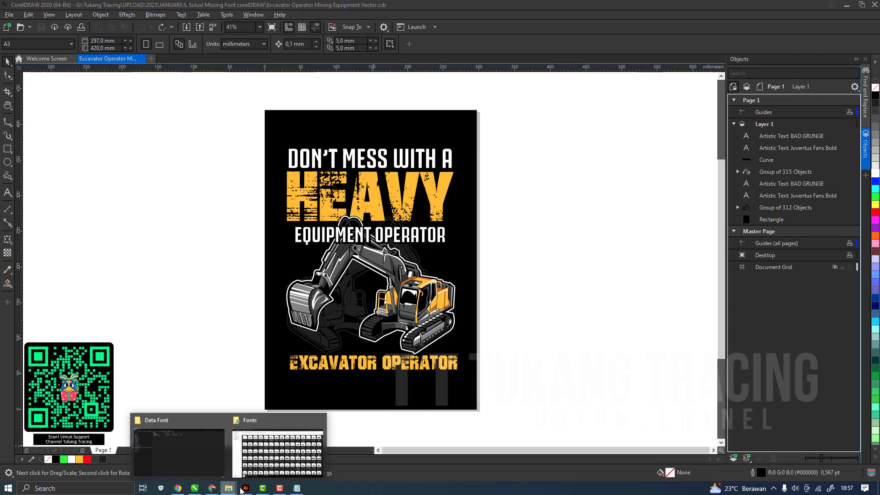
pyautogui.click(173, 455)
pyautogui.click(329, 29)
pyautogui.rightClick(302, 224)
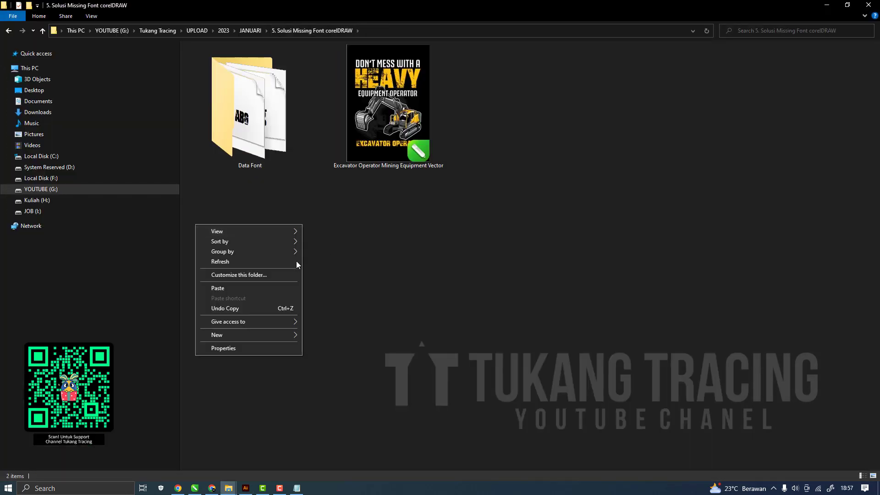
pyautogui.click(277, 261)
# Create a text document beside the design file, named "sebelum buka desain, wajib instal font dahulu"
pyautogui.rightClick(265, 305)
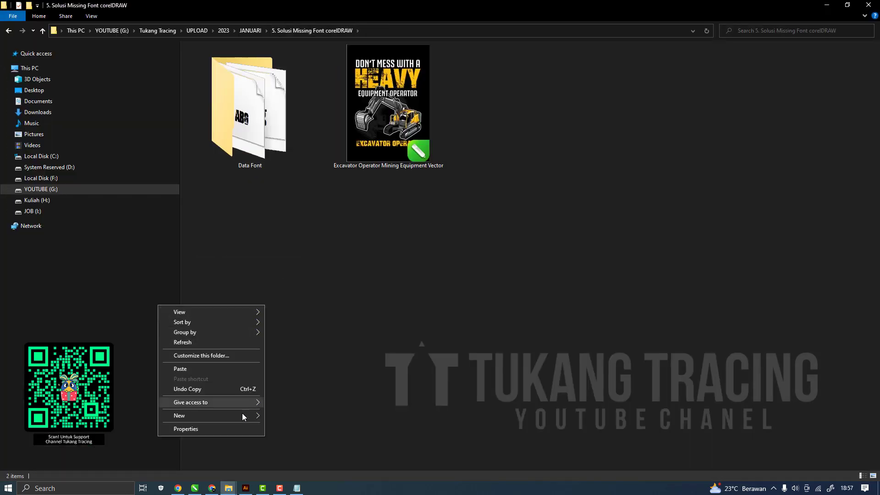
pyautogui.moveTo(242, 414)
pyautogui.click(301, 383)
pyautogui.write('s')
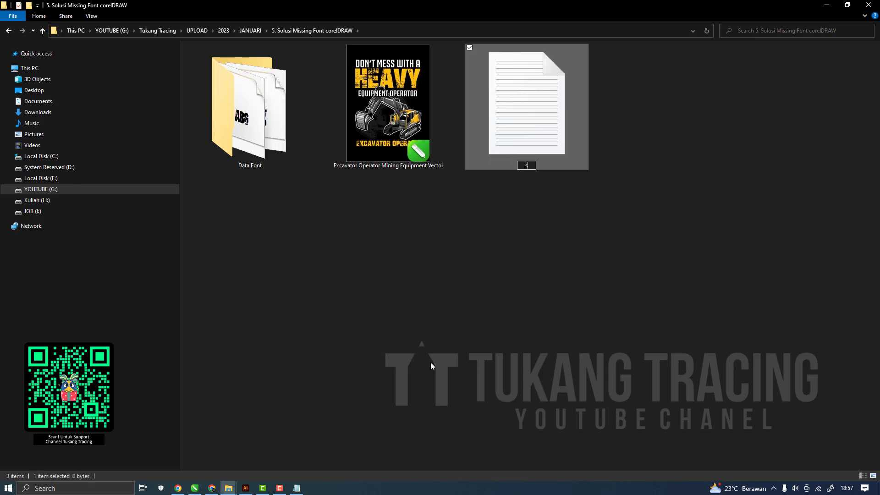
pyautogui.write('ebelum buka desai')
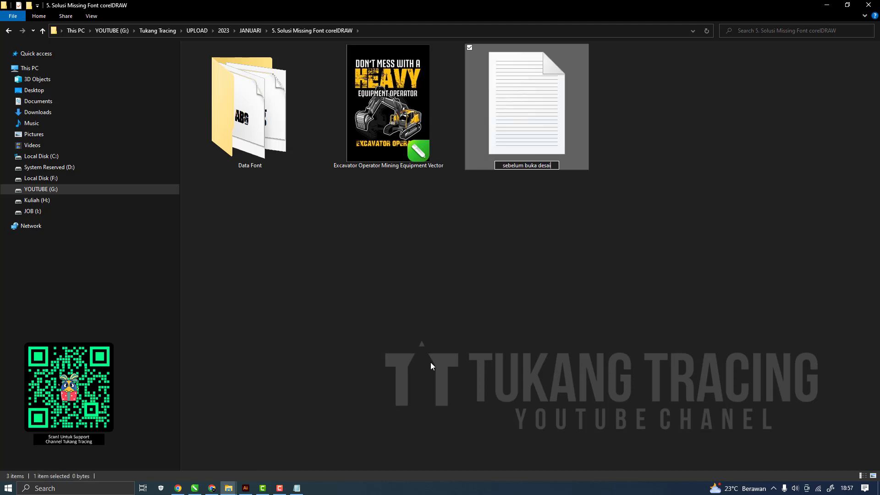
pyautogui.write('n, wajib insy')
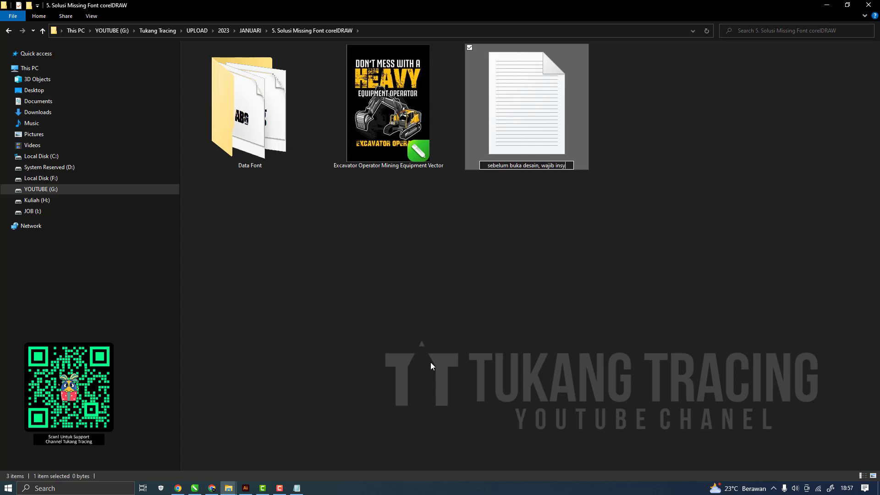
pyautogui.press('BackSpace')
pyautogui.write('tal font dahulu')
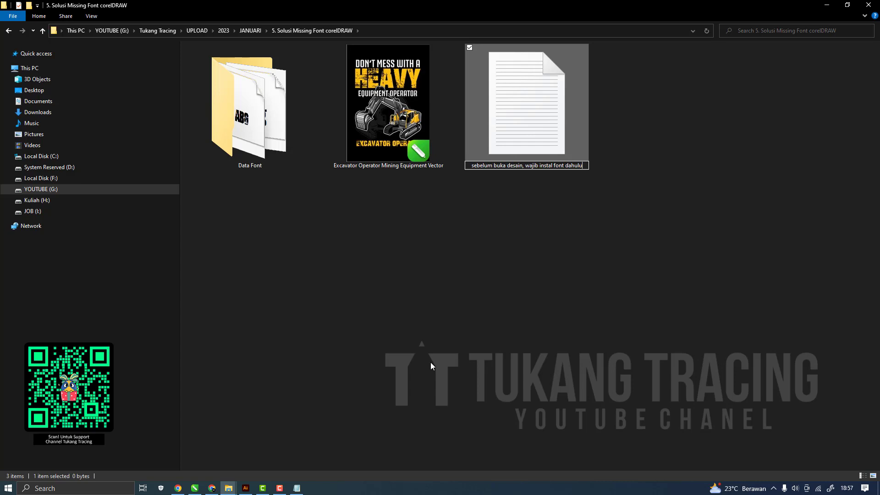
pyautogui.press('Return')
# In Notepad, write "nah dengan memberikan keterangan seperti diatas" and "nantinya sebelum buka file desain font di instal dulu", and clear the note
pyautogui.click(297, 488)
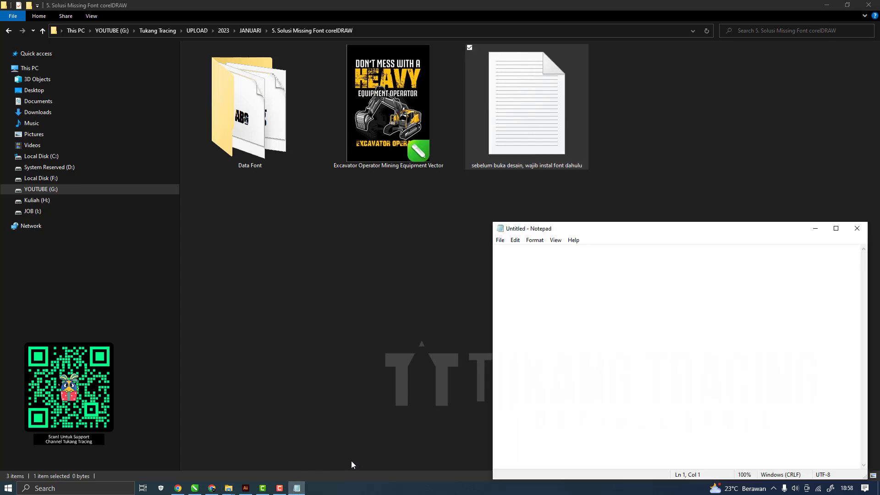
pyautogui.write('nah dengan memberikan ')
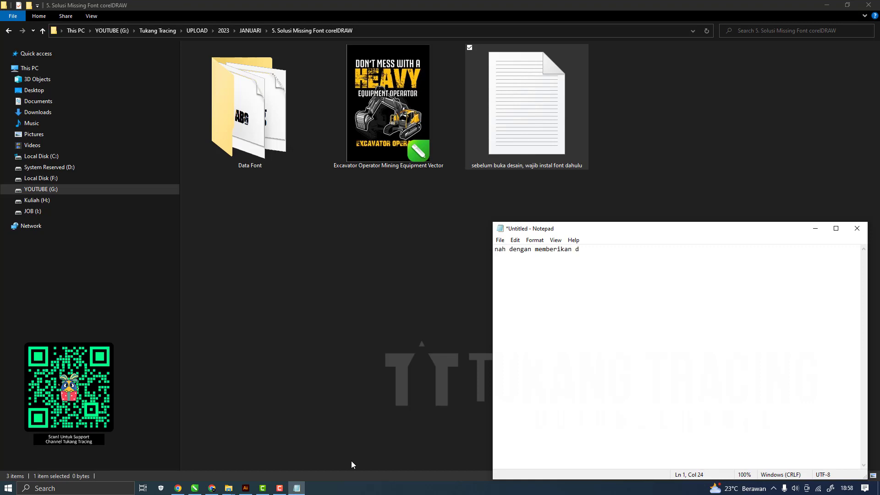
pyautogui.write('keterangan')
pyautogui.write(' seperti diatas')
pyautogui.write(' de')
pyautogui.write('nantinya')
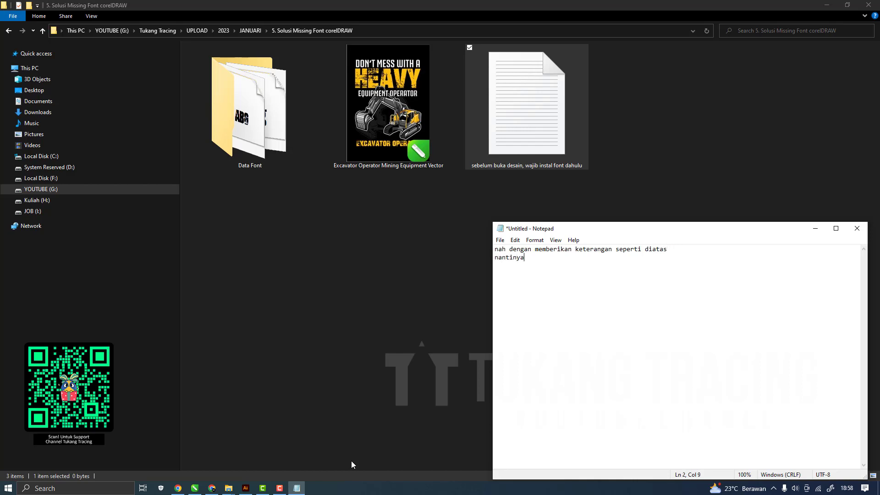
pyautogui.write(' sebelum buka file desain font d')
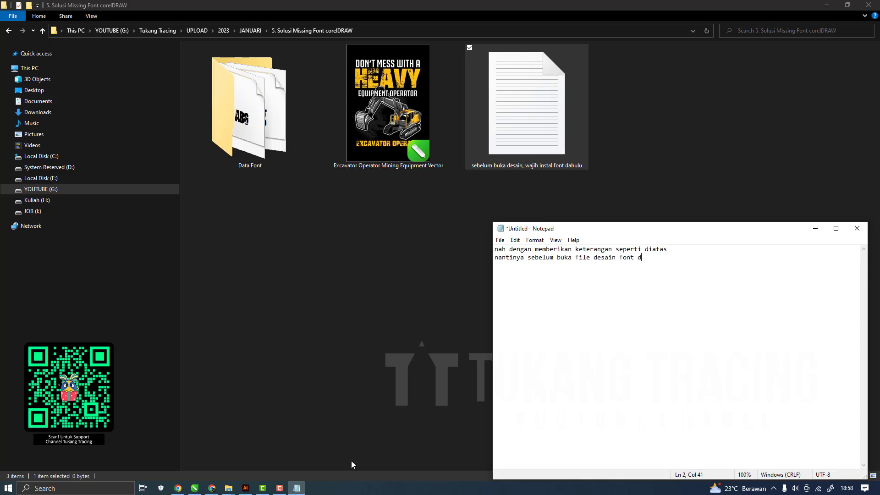
pyautogui.write('i instal dulu')
pyautogui.hotkey('ctrl', 'a')
pyautogui.write('\\')
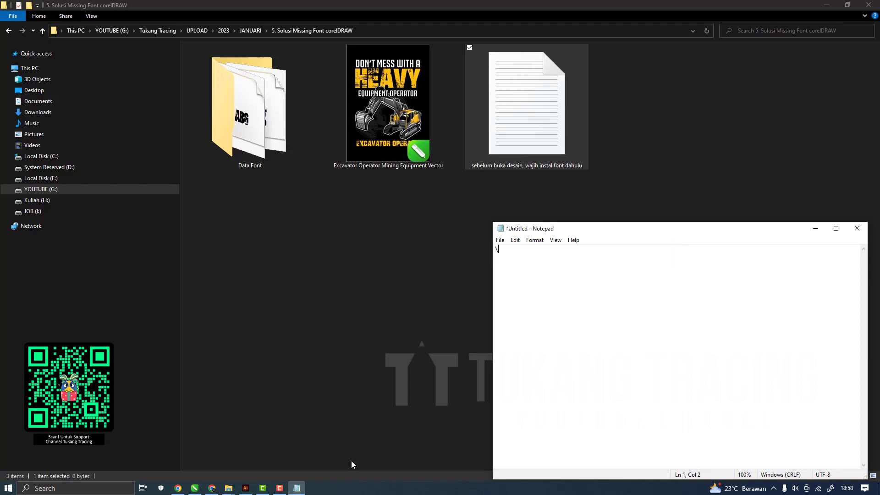
pyautogui.press('BackSpace')
# Move the Notepad window below the design file and write "oke itu saja yg bisa aku bahas" and "pada vidio kali ini"
pyautogui.moveTo(522, 231); pyautogui.dragTo(320, 226)
pyautogui.write('oke it')
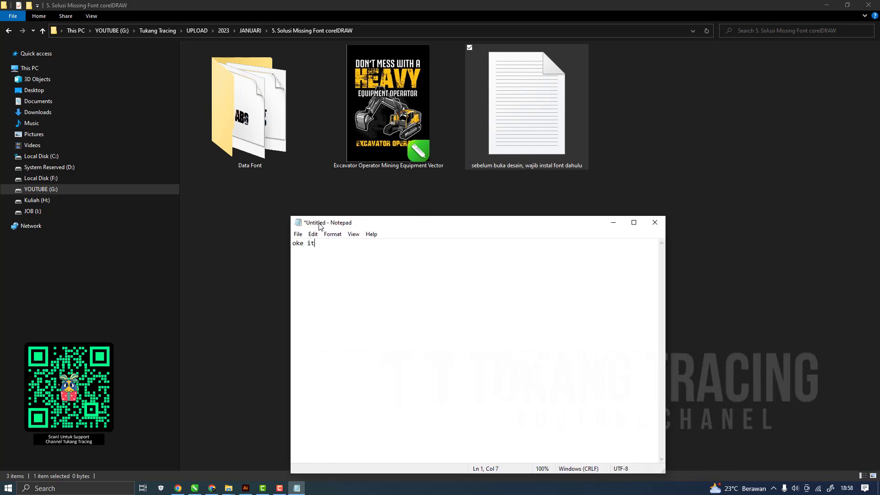
pyautogui.write('u saja yg bisa aku bahas pada')
pyautogui.press('Return')
pyautogui.write('pada f')
pyautogui.write('idio kal')
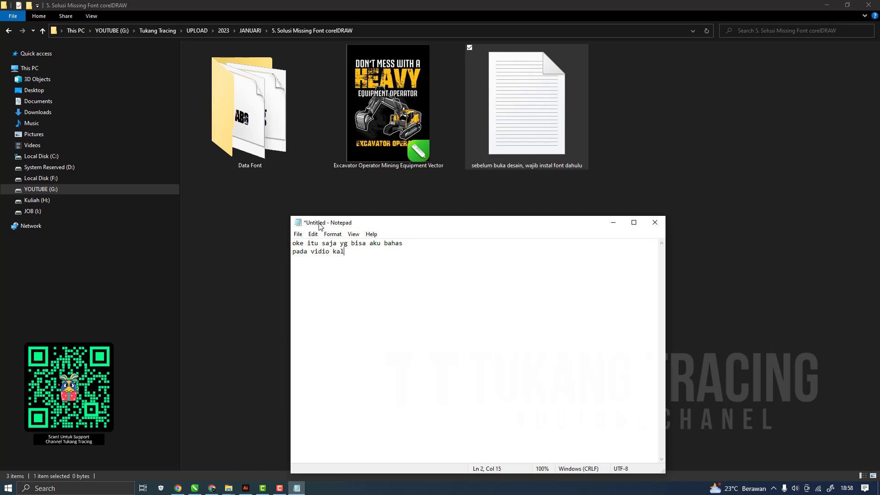
pyautogui.write("i ini'")
# Add the line "jika ada yg ingin ditanyakan bisa komentar saja guys" to the note
pyautogui.write('ji')
pyautogui.write('ka ada yg ingi')
pyautogui.write('n ditanyaka')
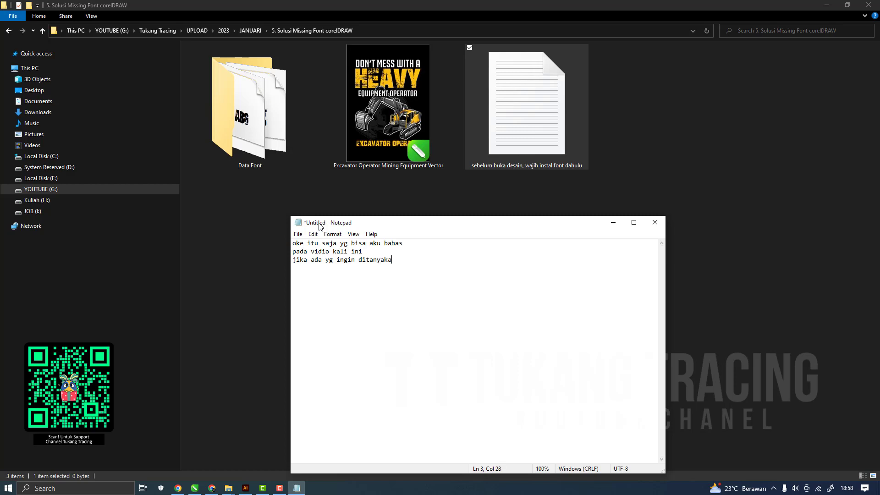
pyautogui.write('n bisa komen')
pyautogui.press('BackSpace')
pyautogui.write('tar saja')
pyautogui.write(' gu')
pyautogui.press('BackSpace')
pyautogui.write('guys')
# Replace the whole note with the lines "sampai bertemu dividio selanjutnya" and "Terimakasih......"
pyautogui.hotkey('ctrl', 'a')
pyautogui.write('sampa')
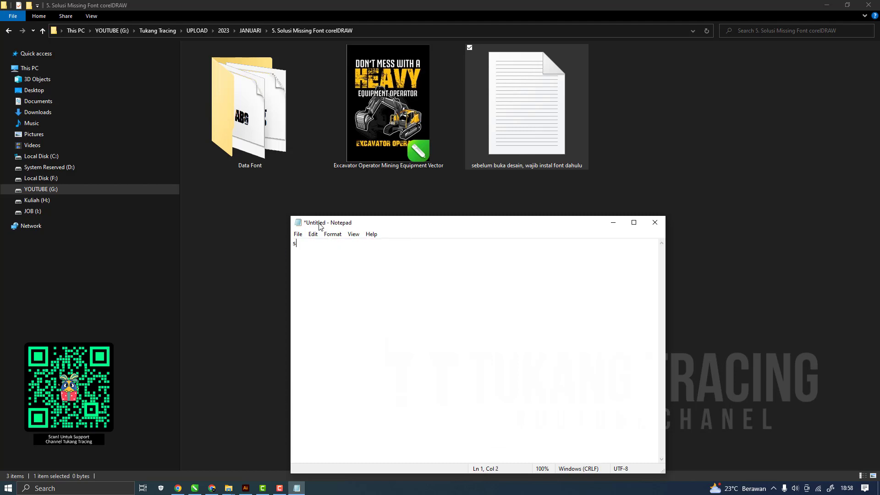
pyautogui.write('i beretemu dividio selanjutn')
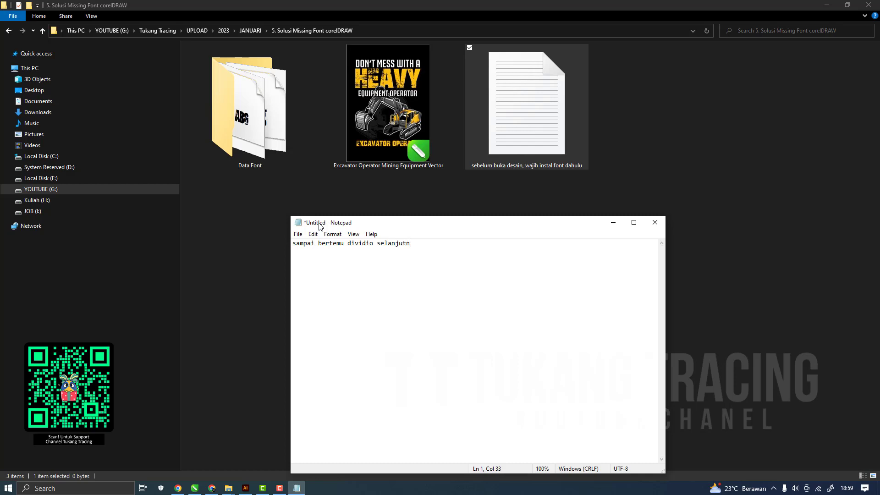
pyautogui.write('yaTerimakasih......')
pyautogui.click(280, 488)
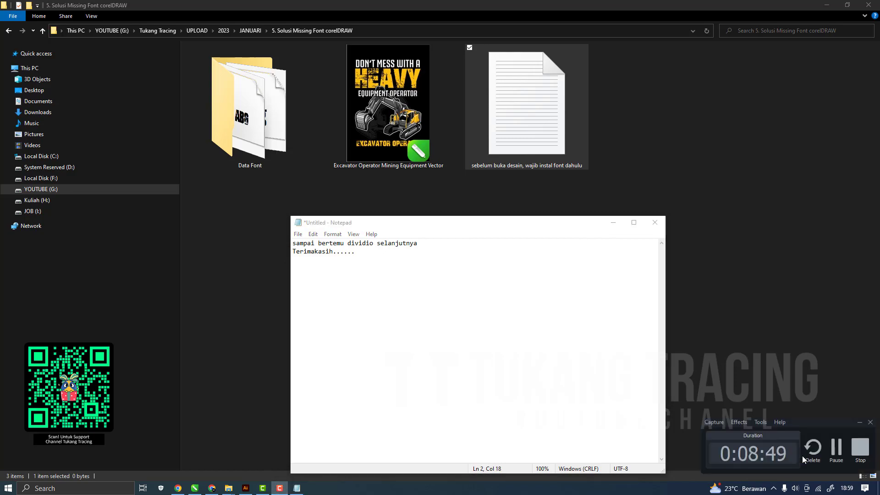